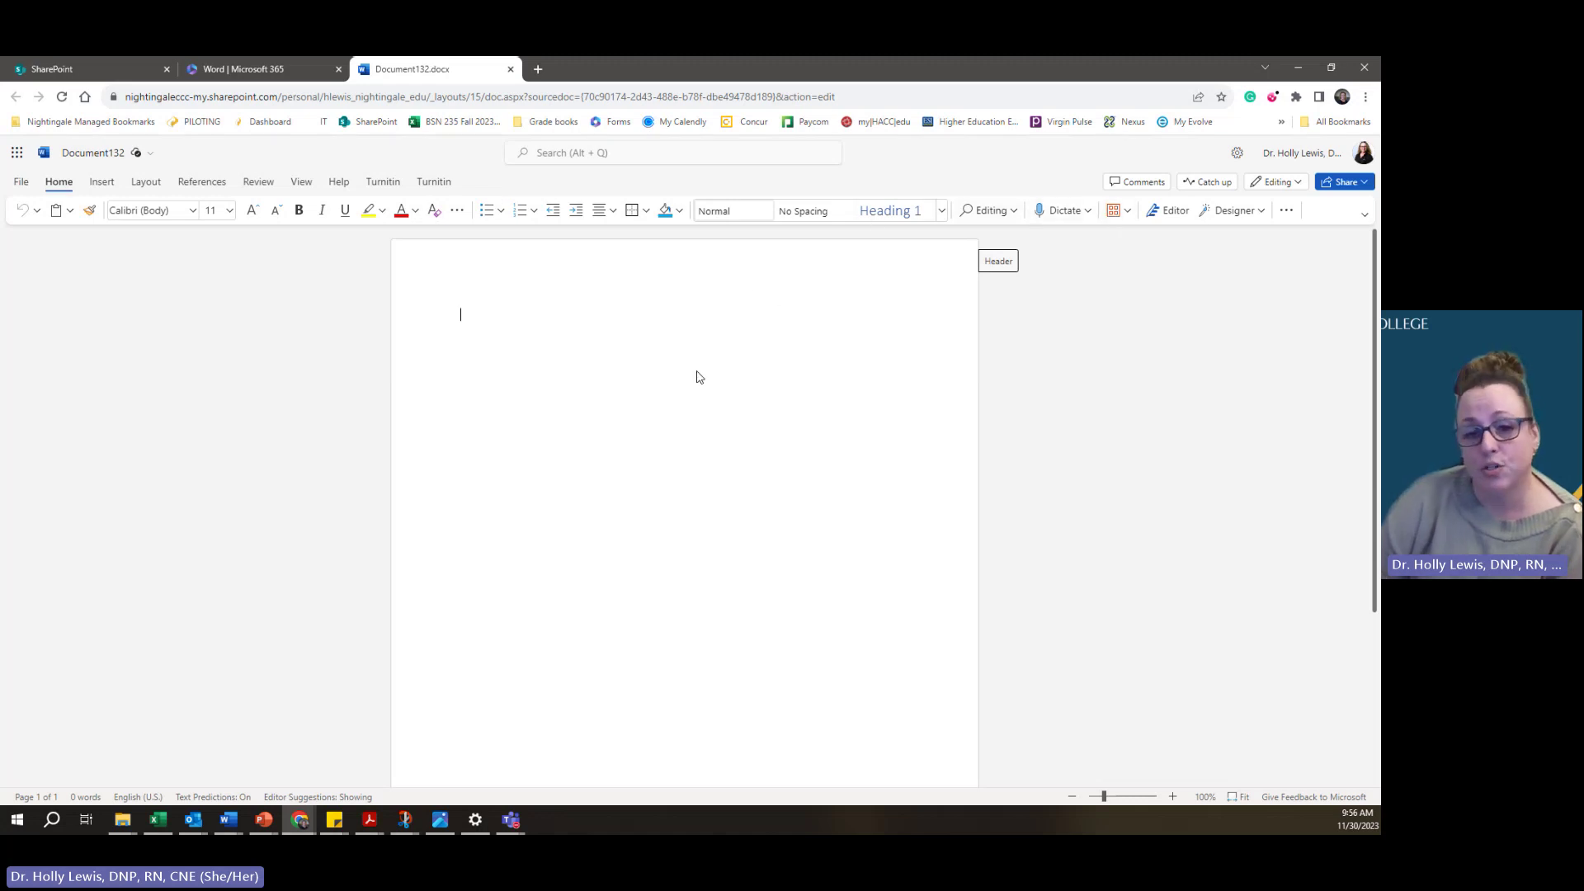
Browse the available Word add-ins, from the AI productivity tools through to the pictures, icons and diagrams section
left_click(1126, 216)
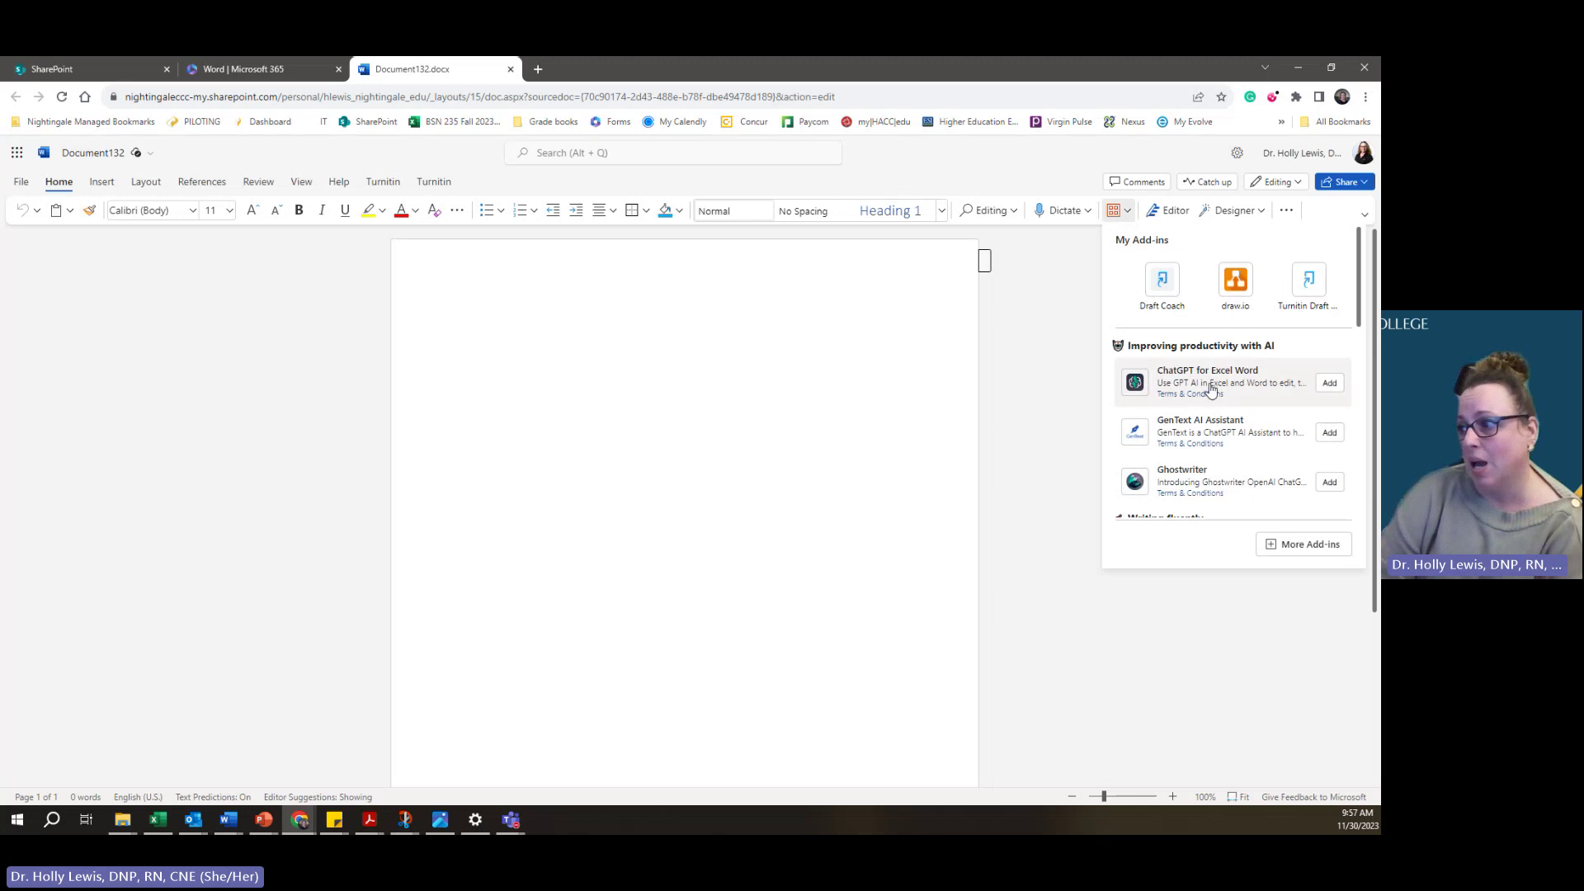
scroll(1213, 371, "down", 3)
scroll(1221, 371, "up", 3)
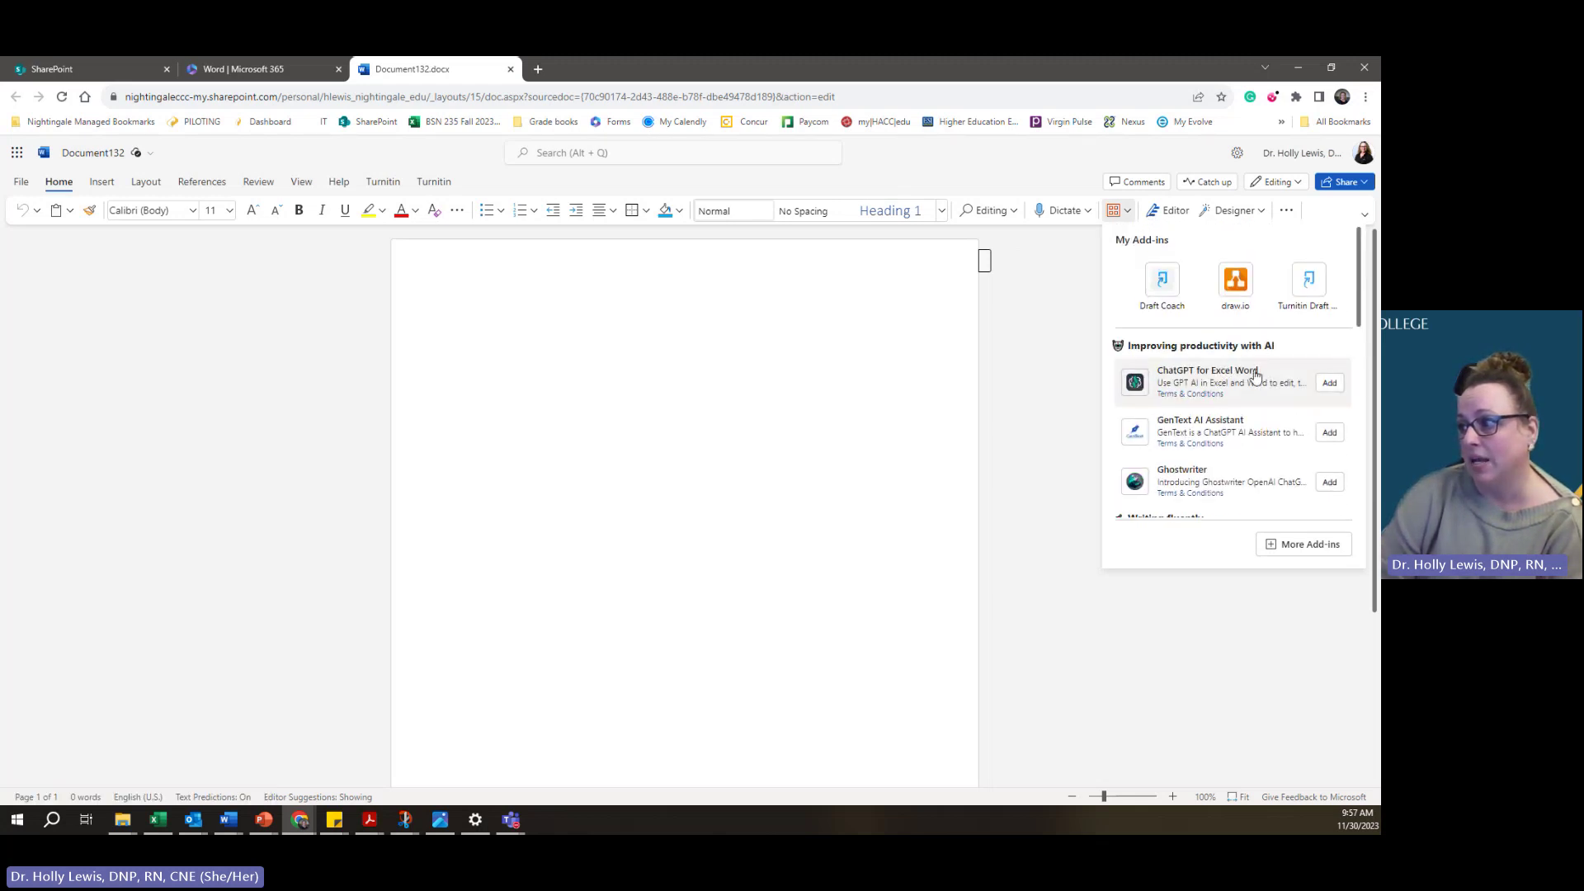
scroll(1246, 375, "down", 3)
scroll(1255, 376, "down", 5)
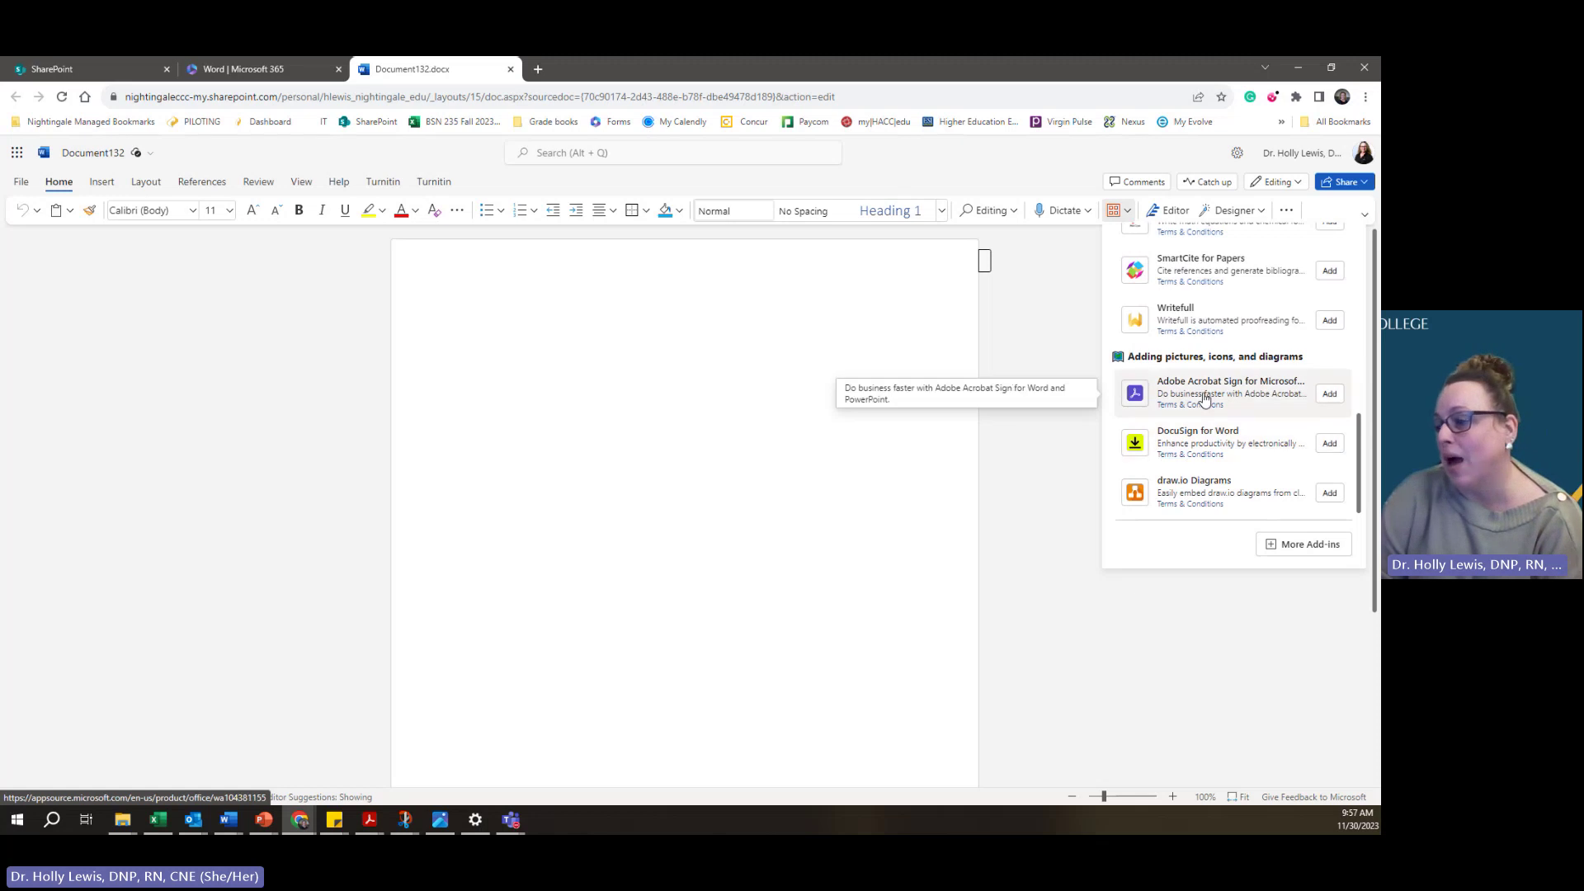
Launch Turnitin Draft Coach for the document and sign in with the Nightingale Microsoft account
left_click(385, 182)
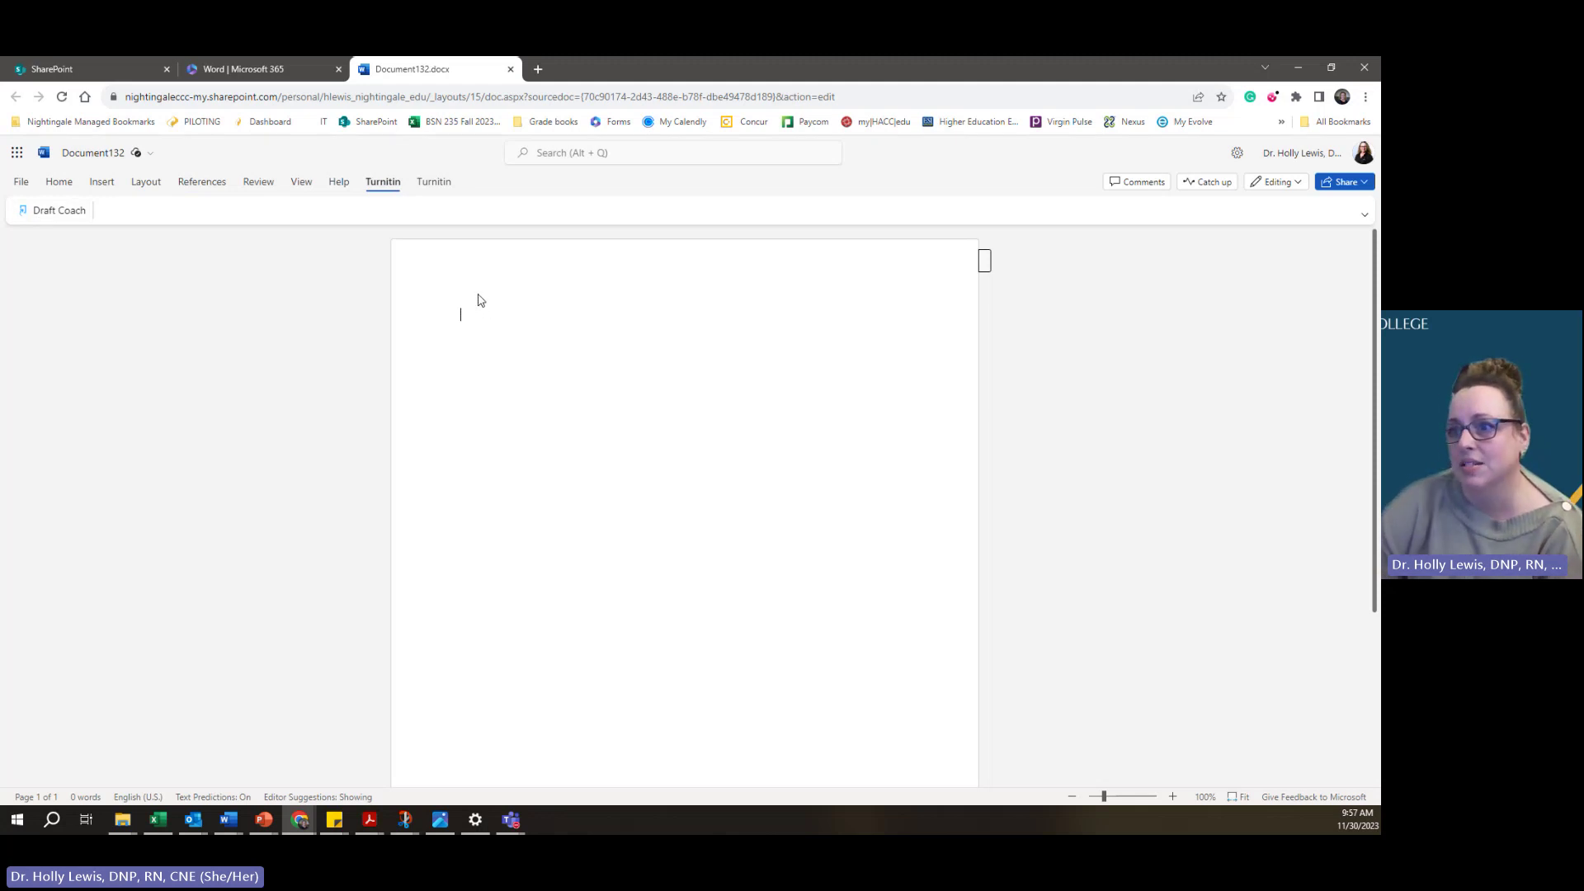
left_click(51, 211)
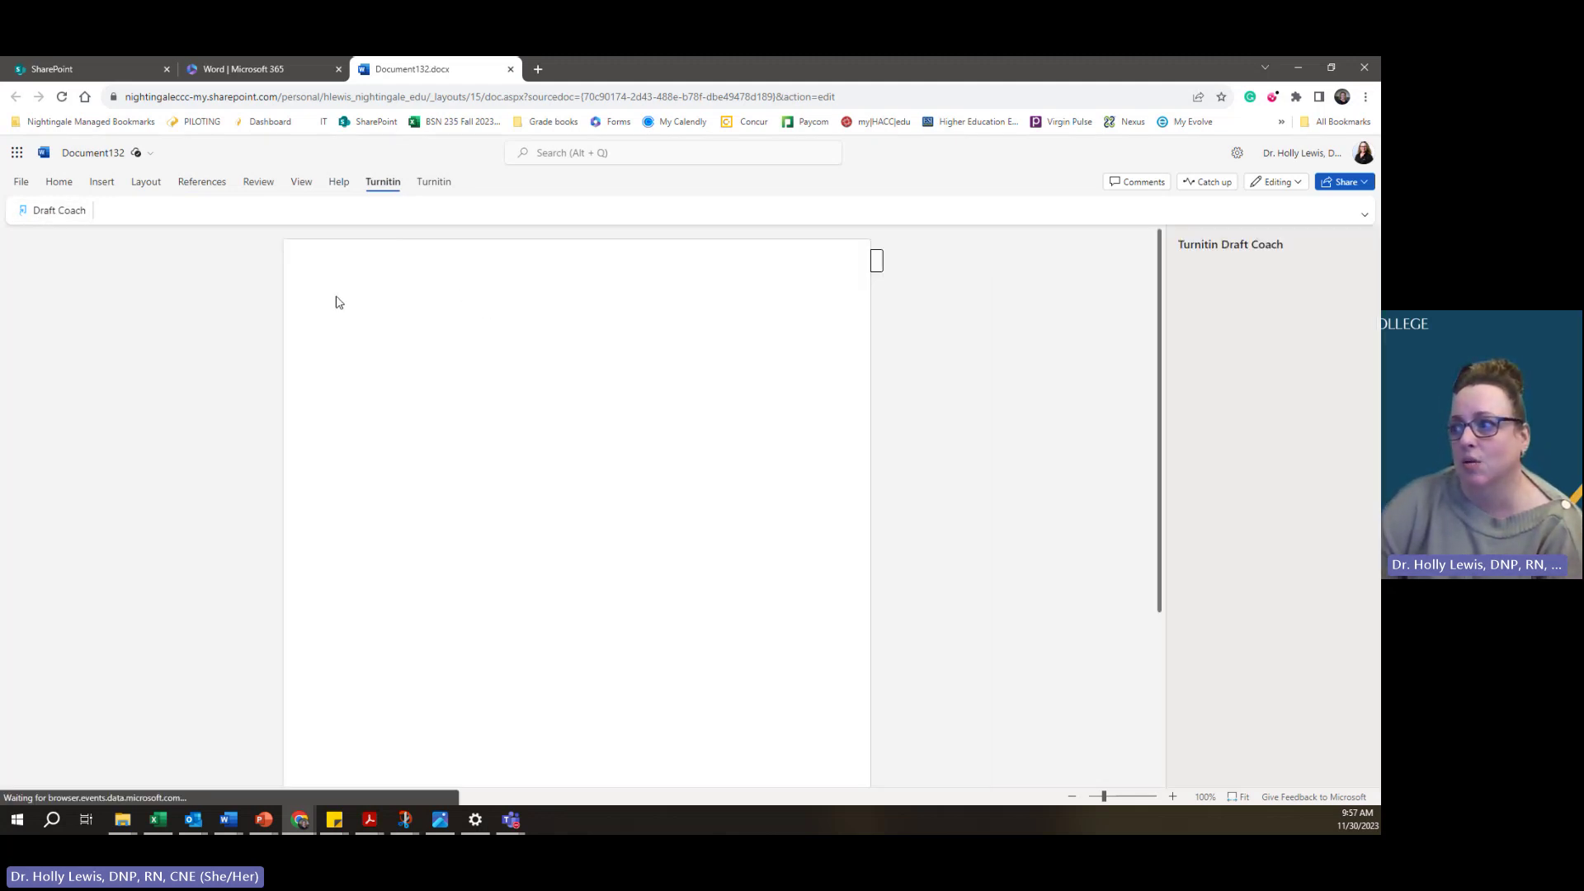
left_click(1220, 592)
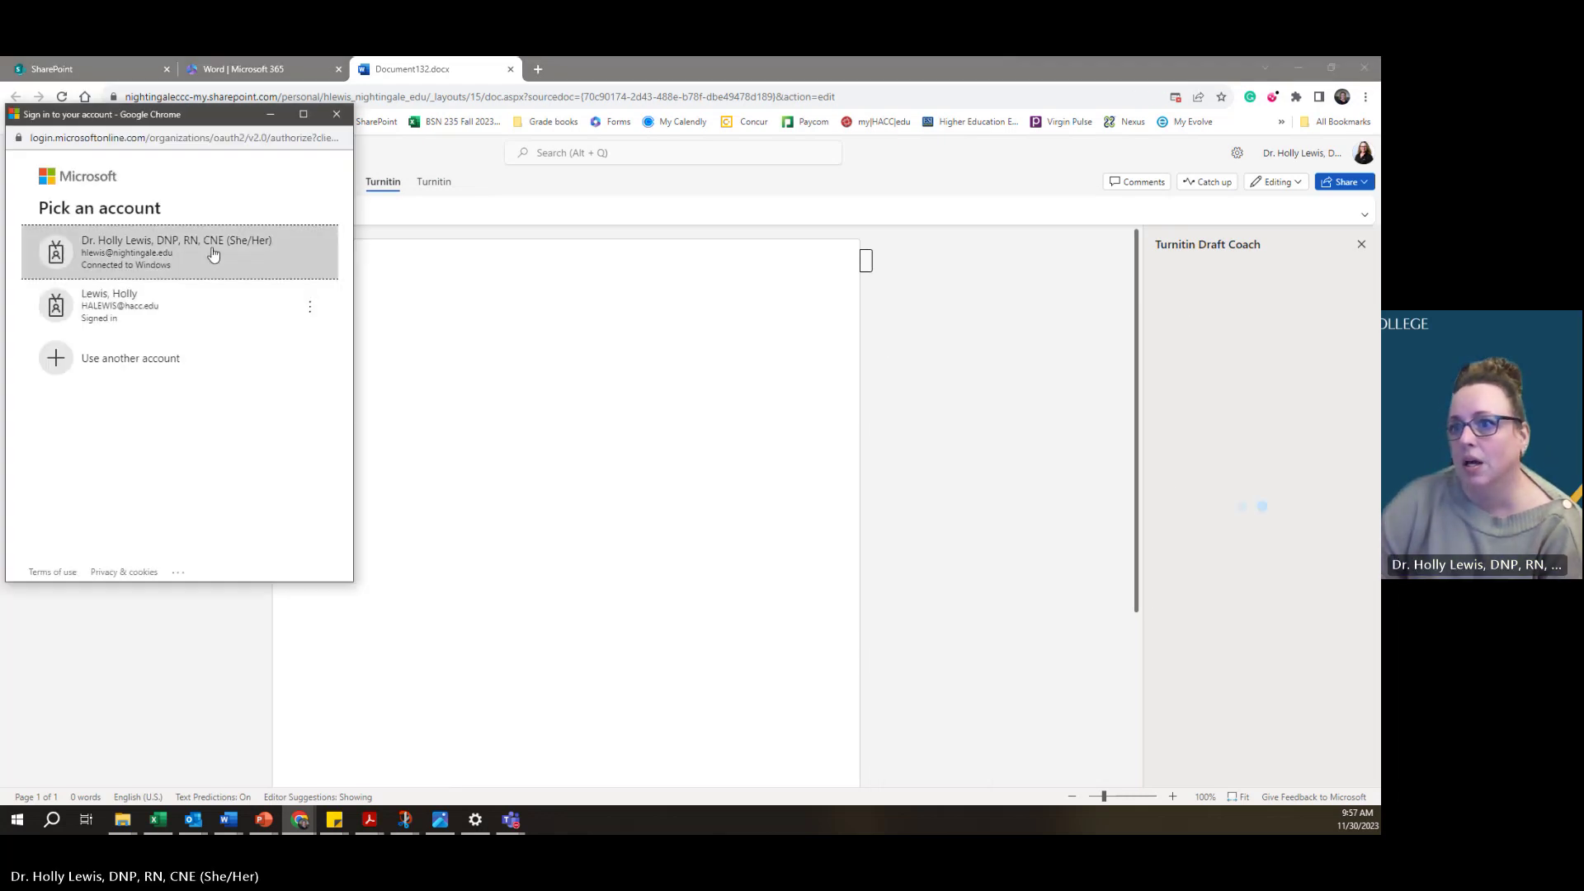
left_click(212, 254)
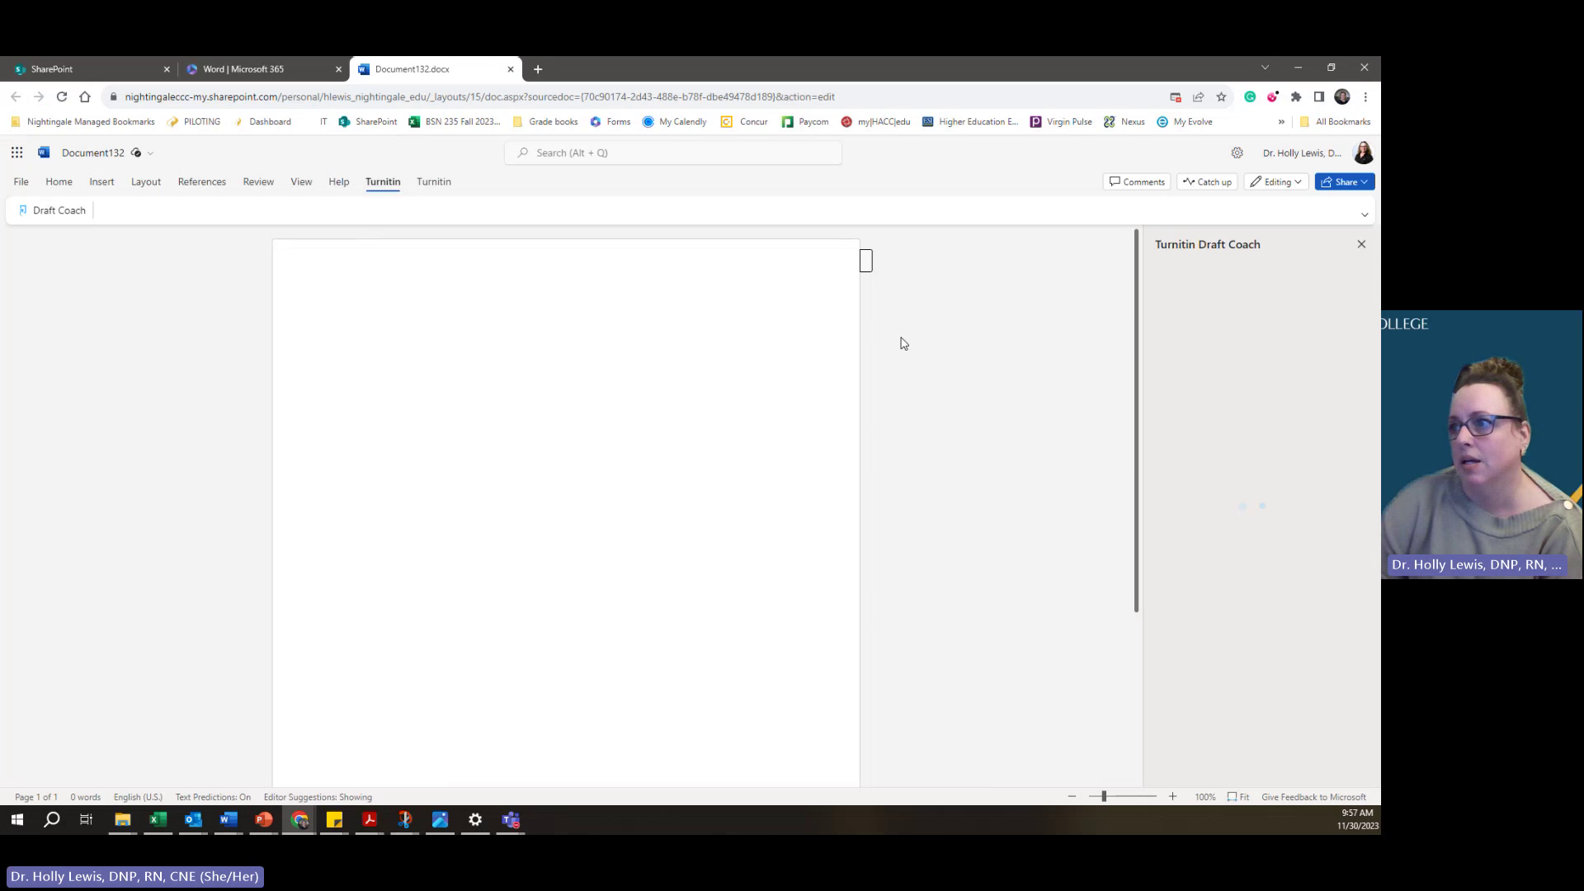
Paste the copied paper on nursing journal articles into the blank document
right_click(494, 371)
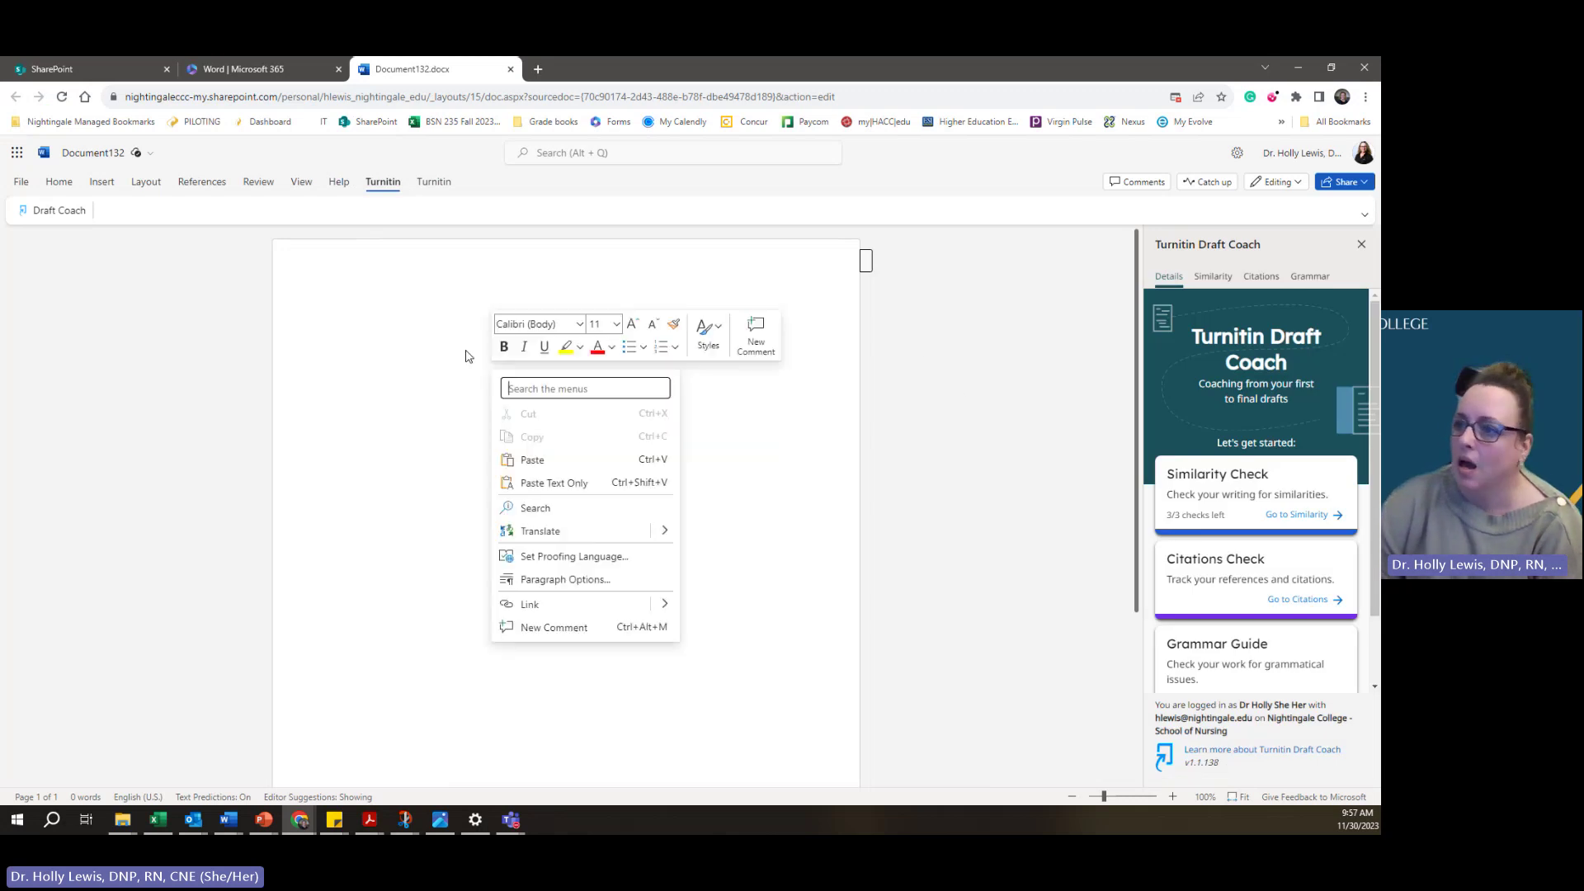
left_click(569, 467)
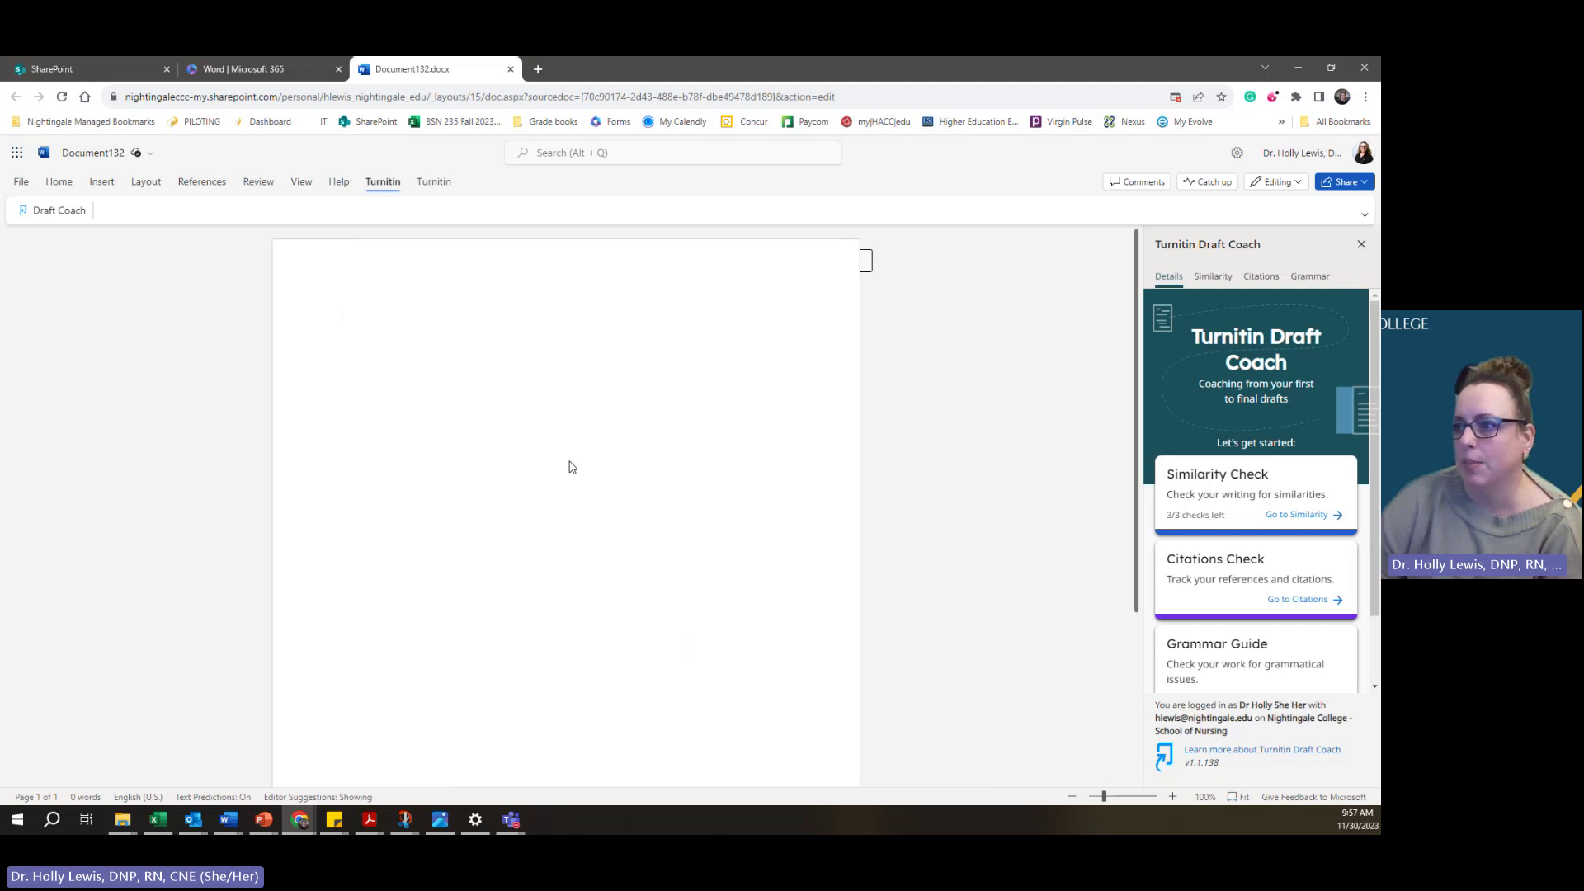
scroll(559, 578, "up", 6)
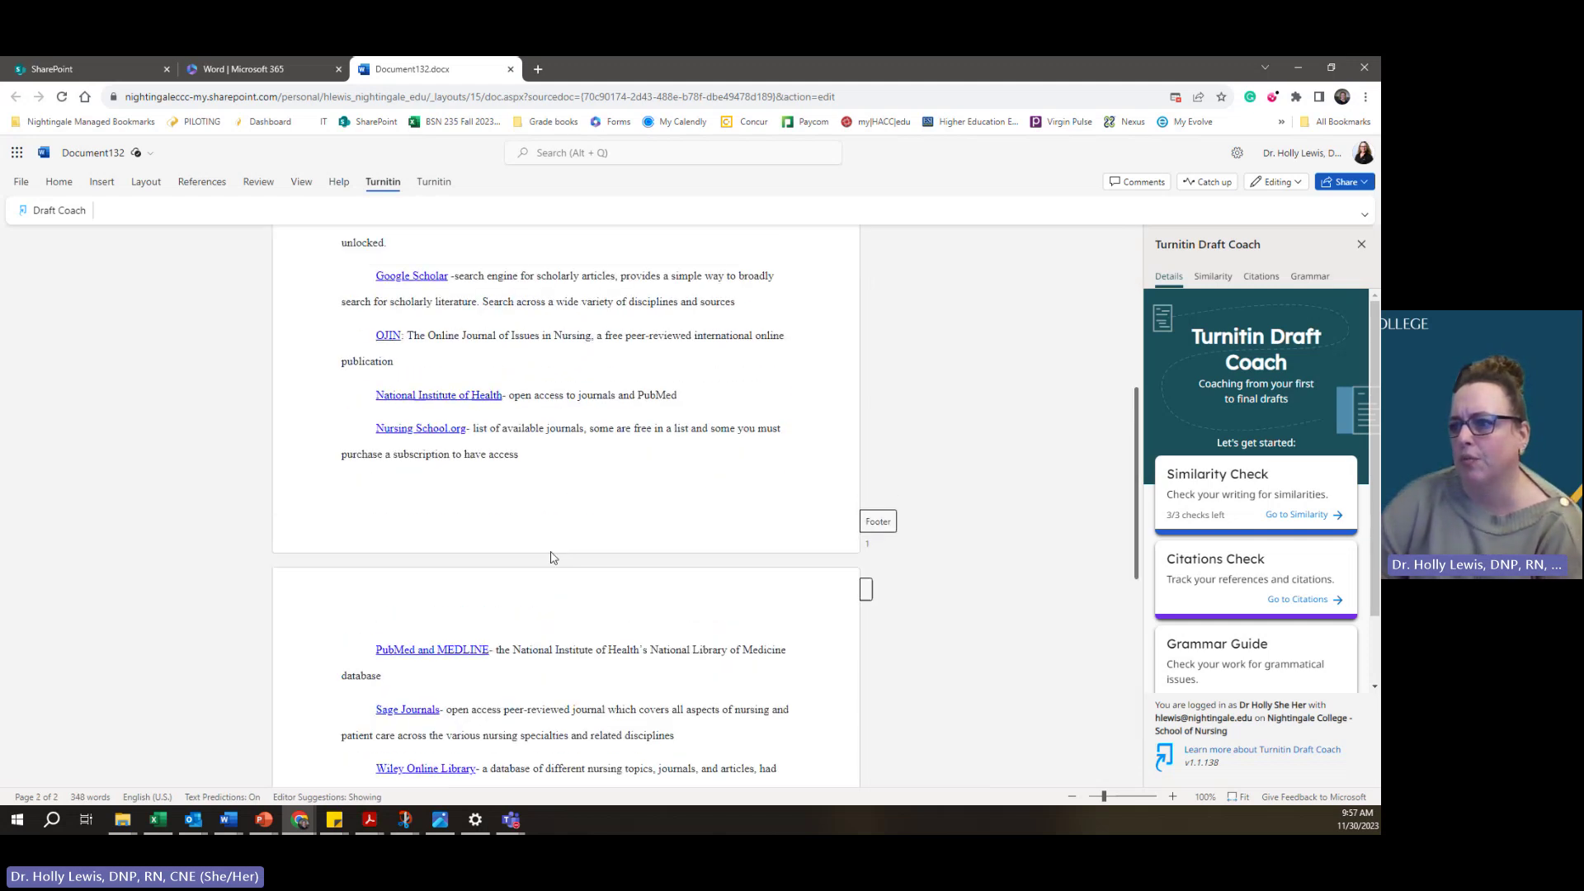
scroll(553, 558, "up", 5)
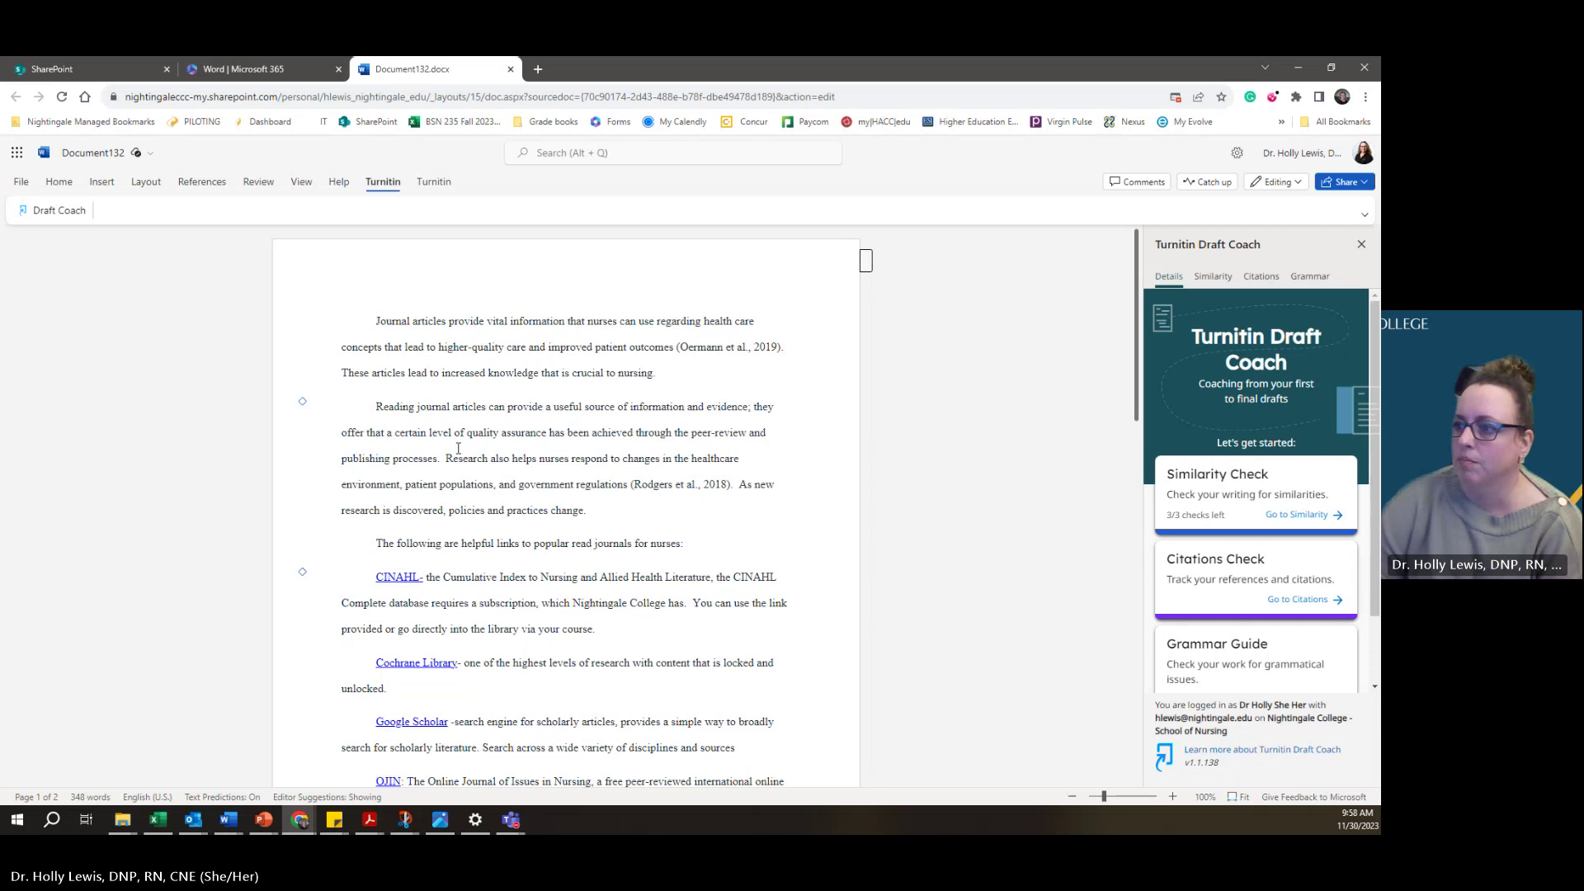
Review the pasted paper's in-text citations, journal link descriptions and reference list
scroll(459, 448, "down", 2)
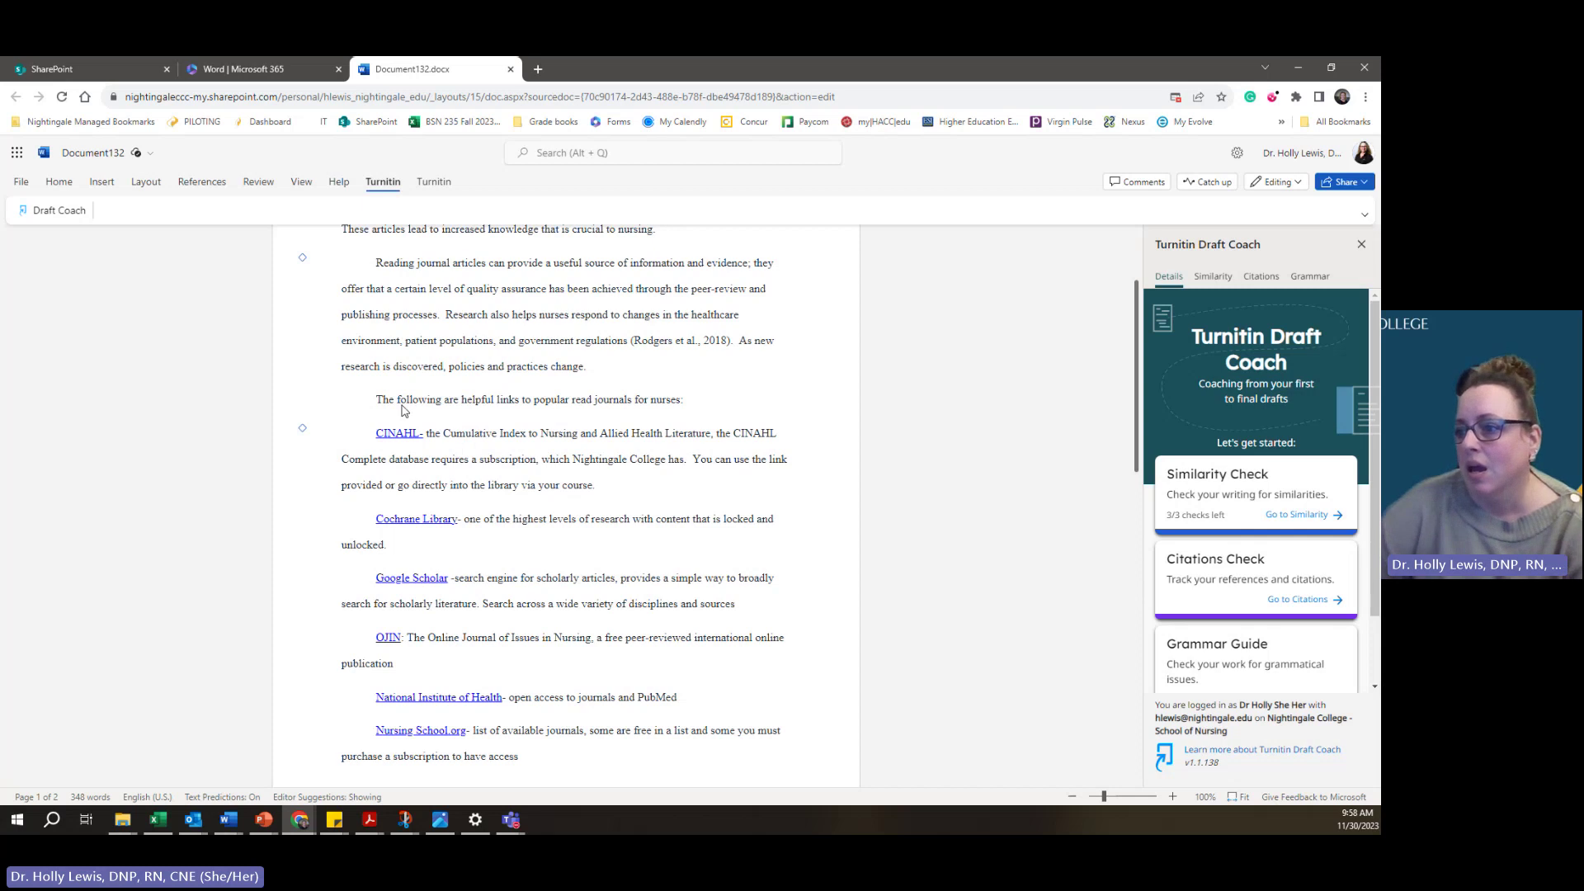
scroll(428, 502, "down", 3)
scroll(429, 511, "down", 9)
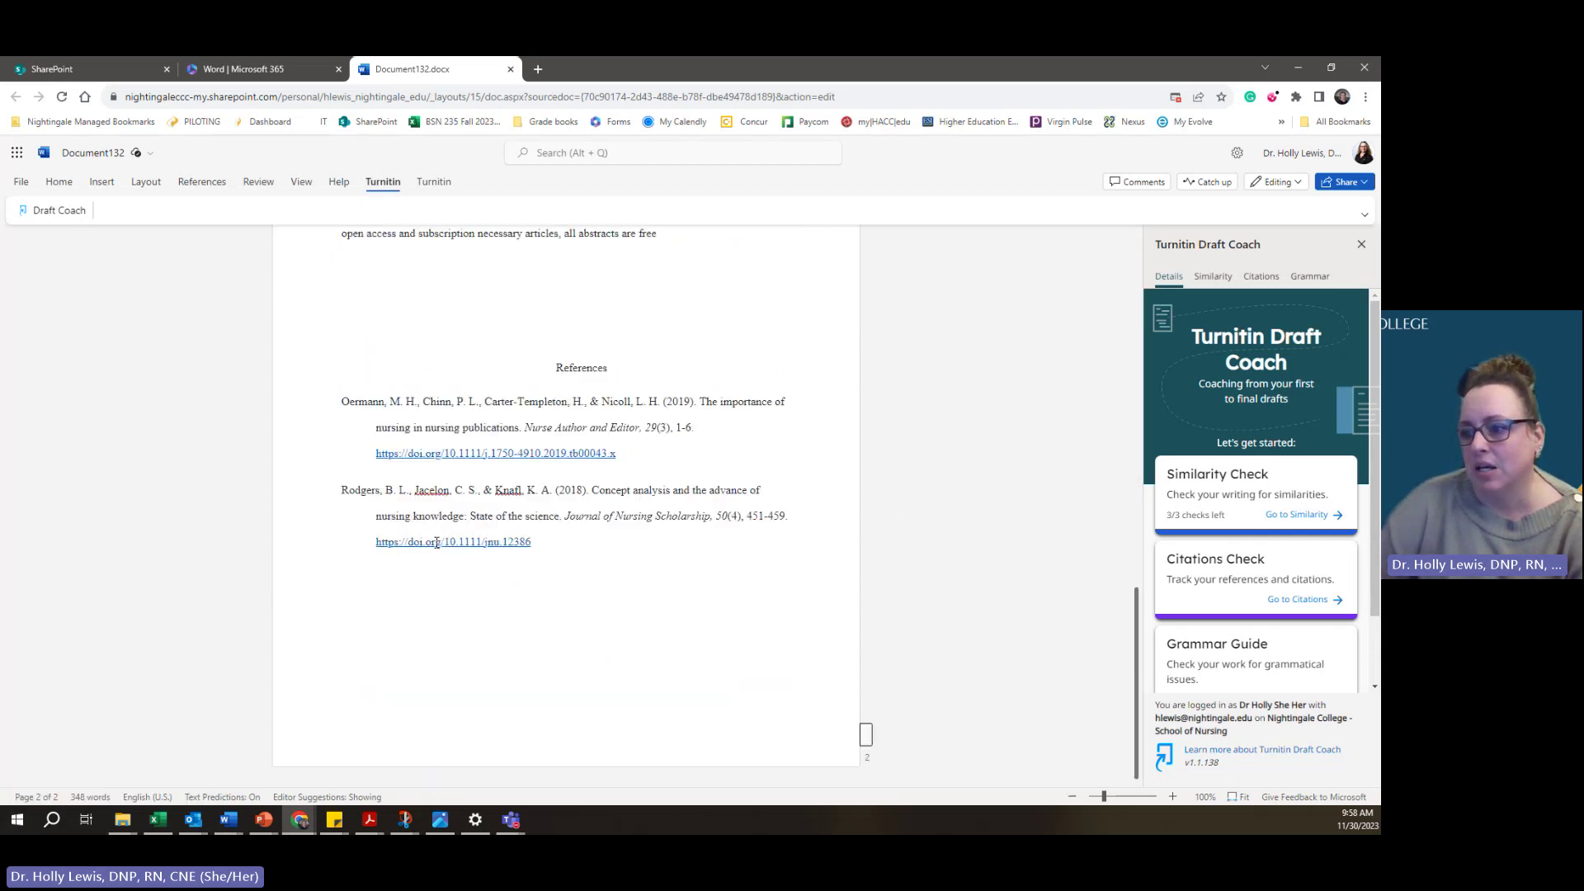
scroll(431, 530, "up", 7)
scroll(431, 531, "up", 4)
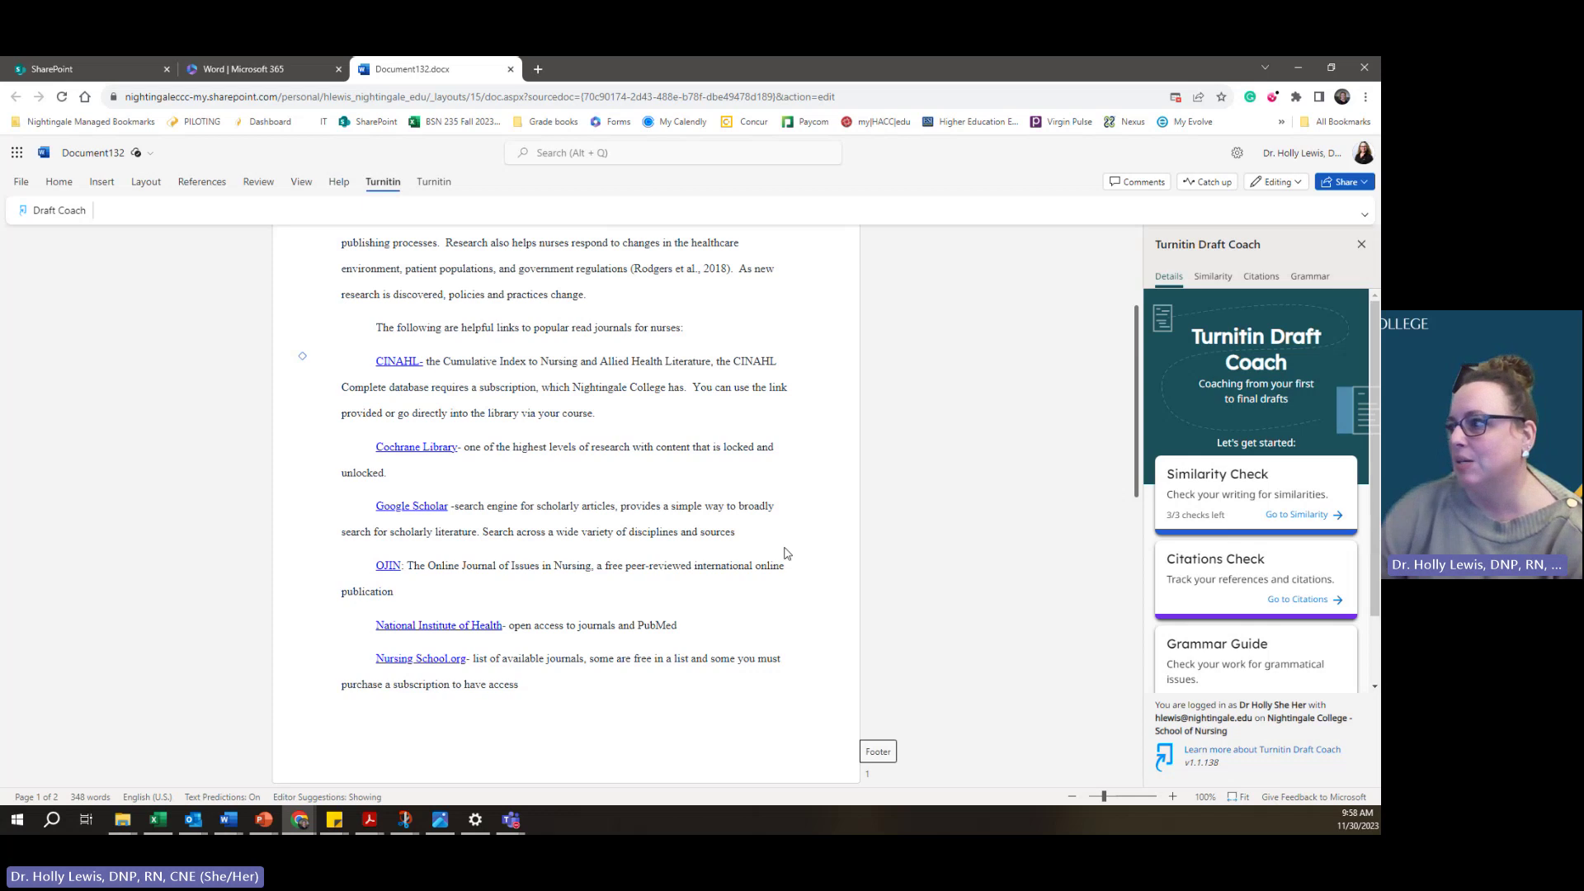
scroll(713, 566, "up", 3)
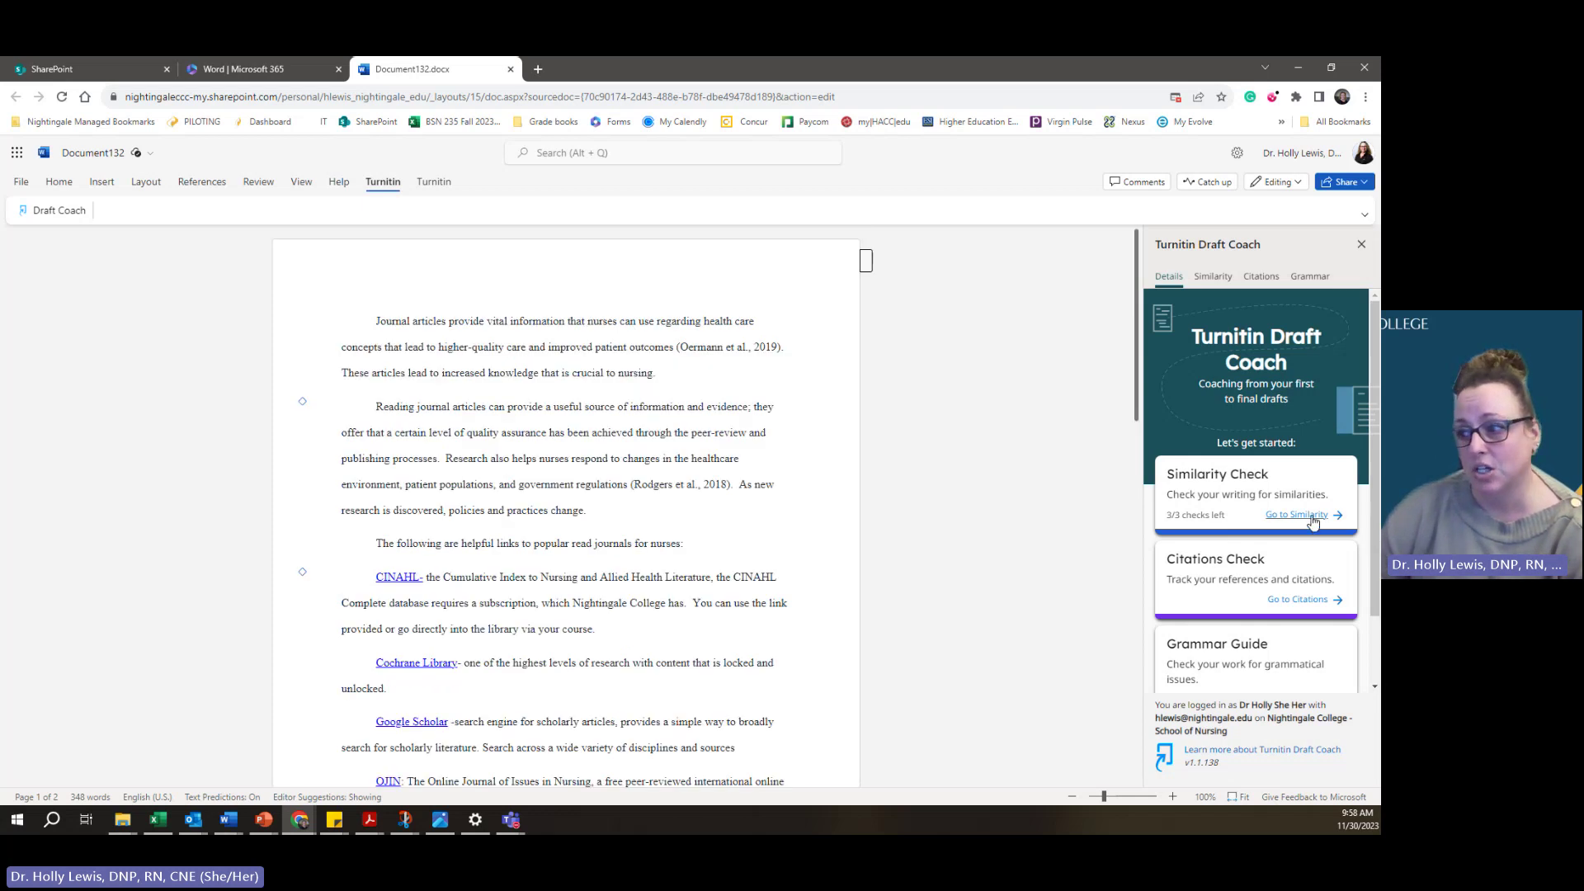
Run and confirm a Draft Coach similarity check on the paper
left_click(1313, 519)
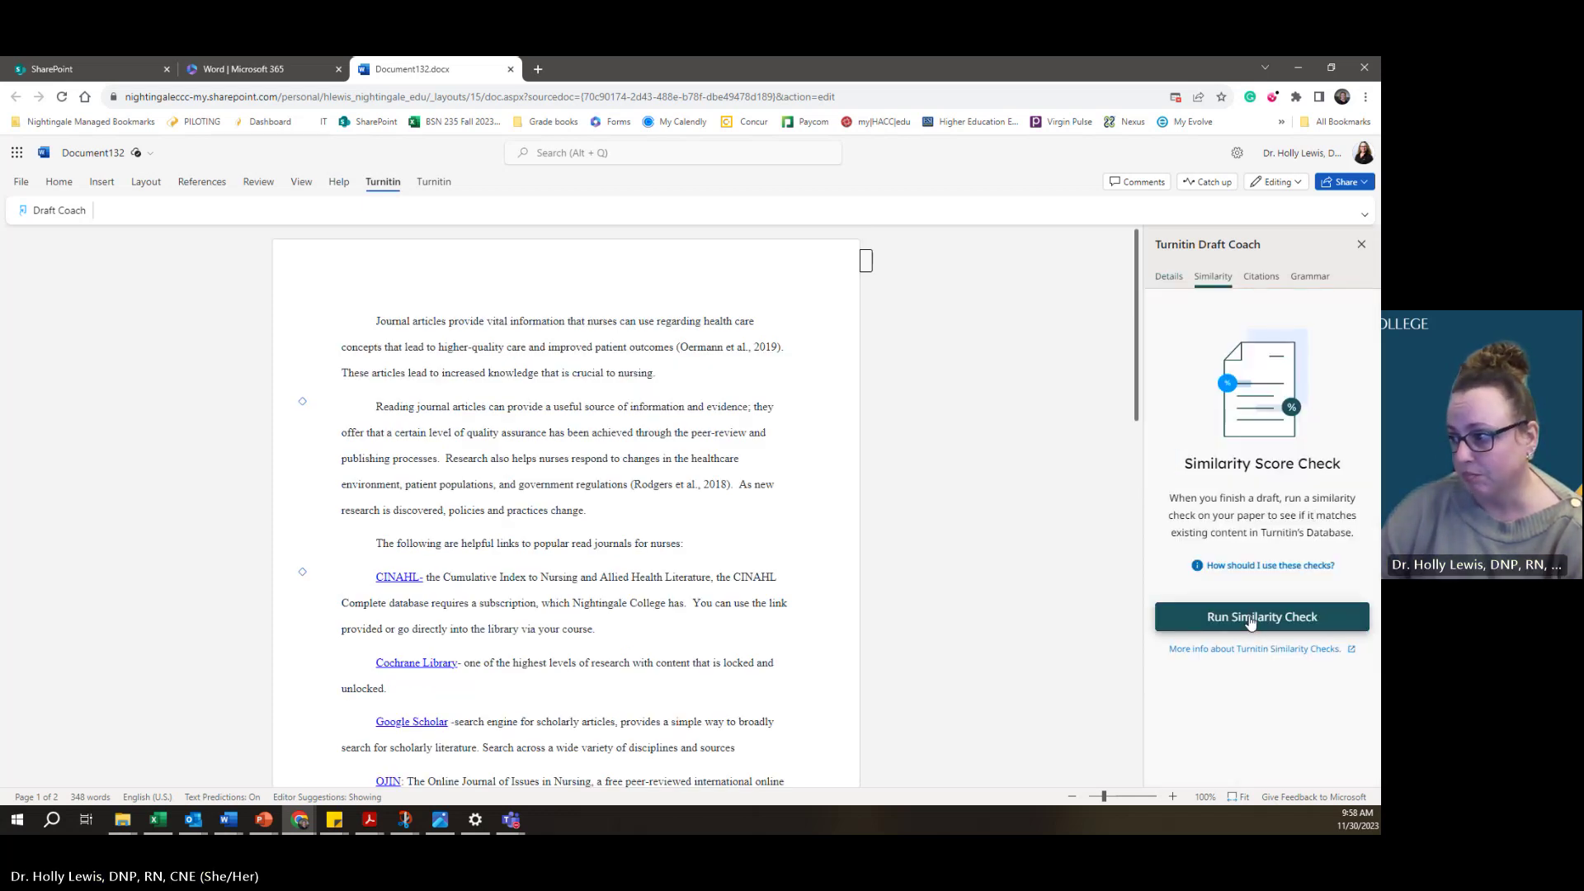
left_click(1250, 621)
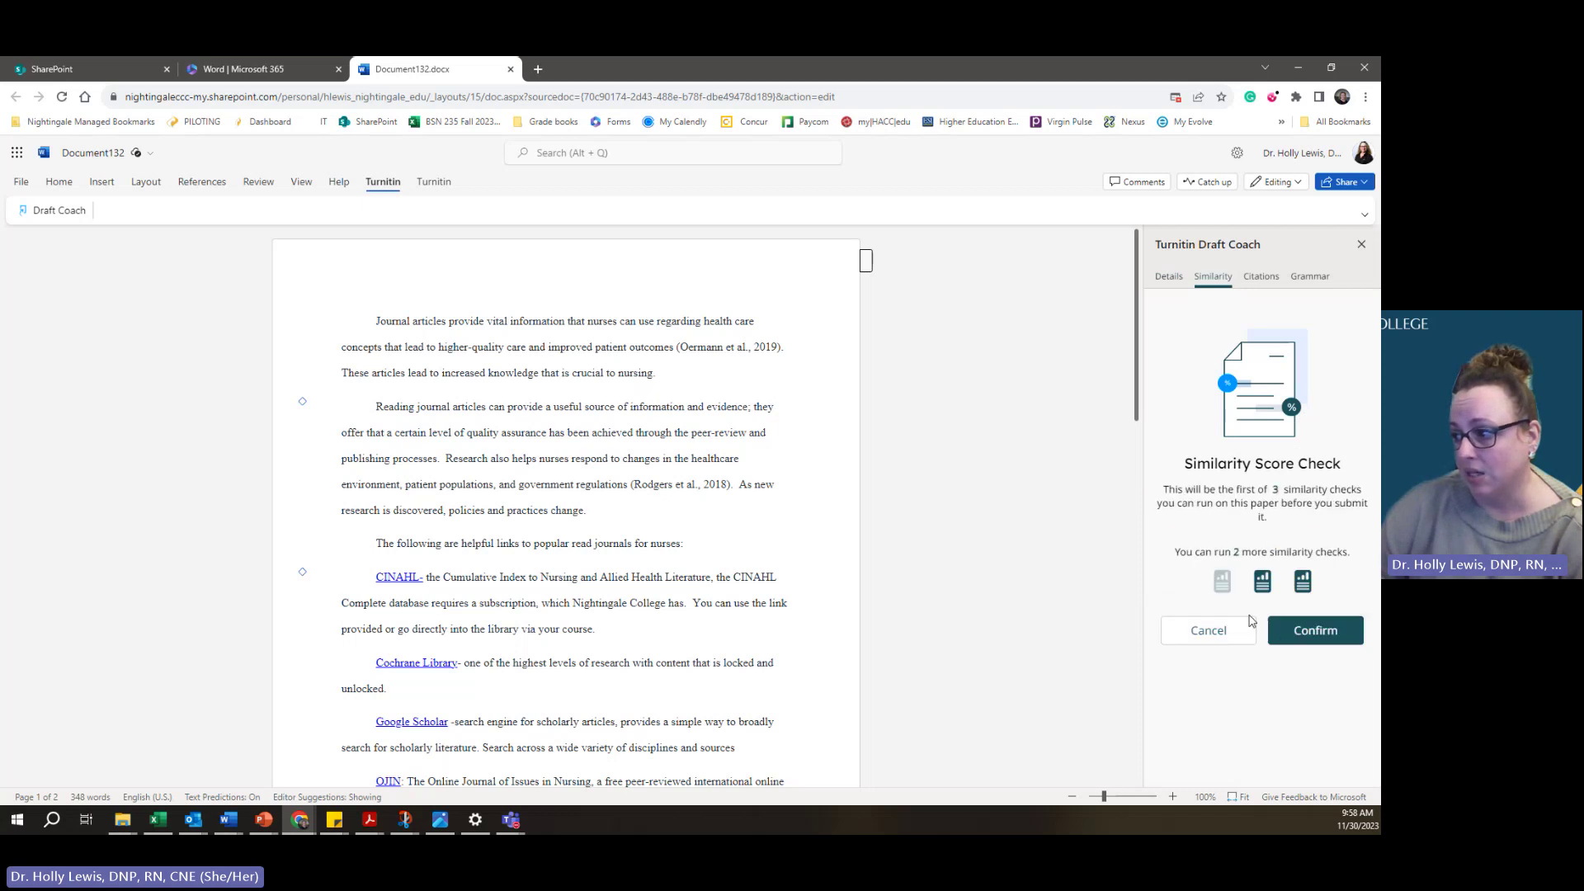
left_click(1325, 642)
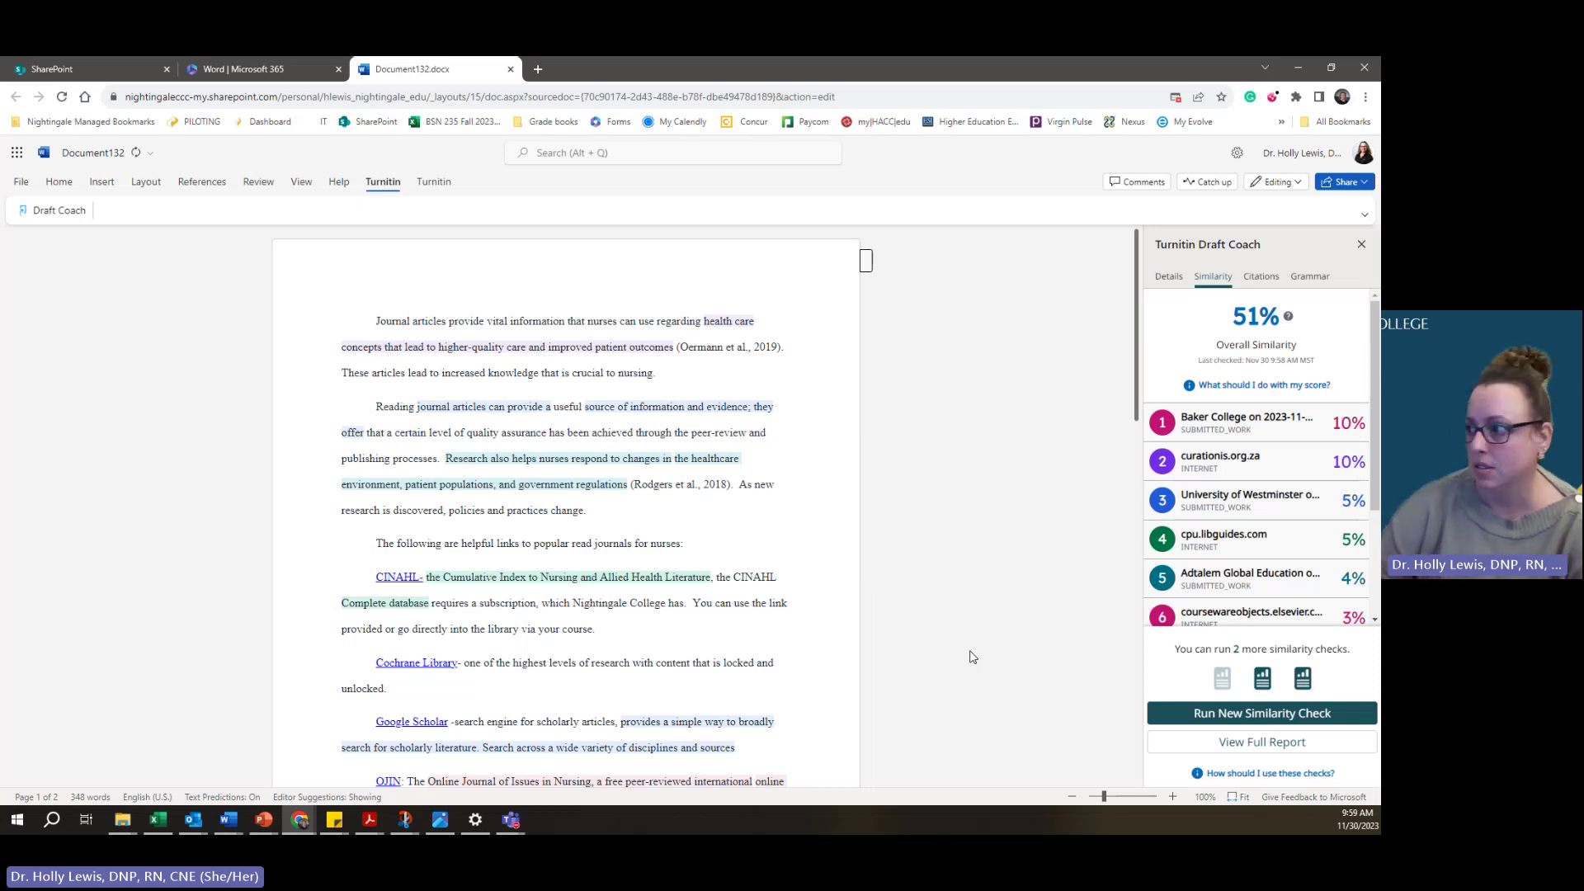
Open the full similarity report and exclude the bibliography, quotes and citations from it
left_click(1277, 744)
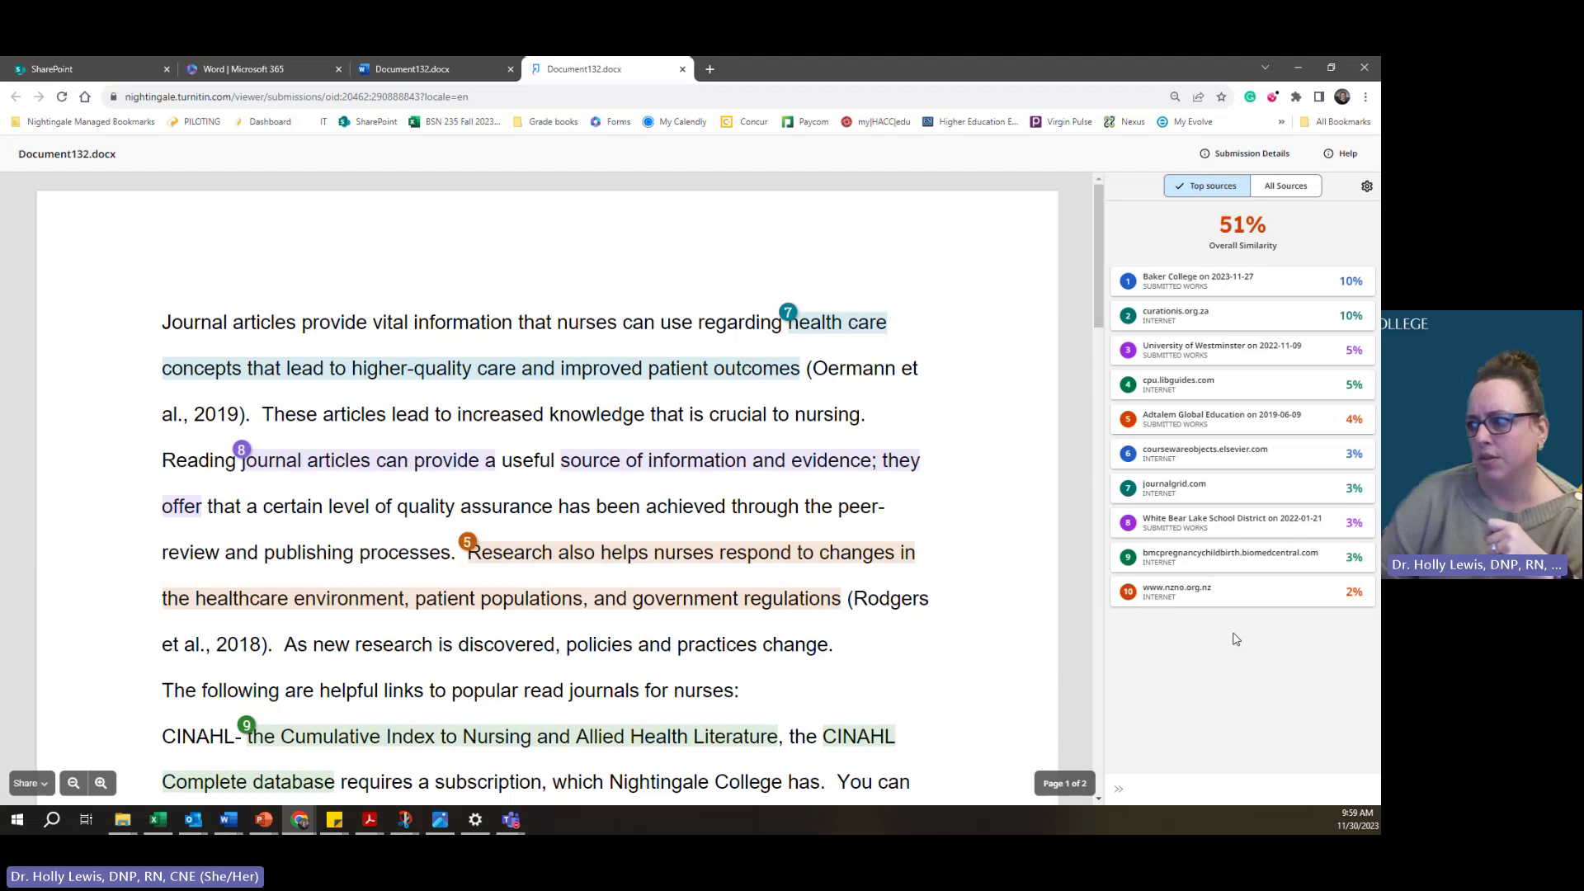
left_click(1367, 189)
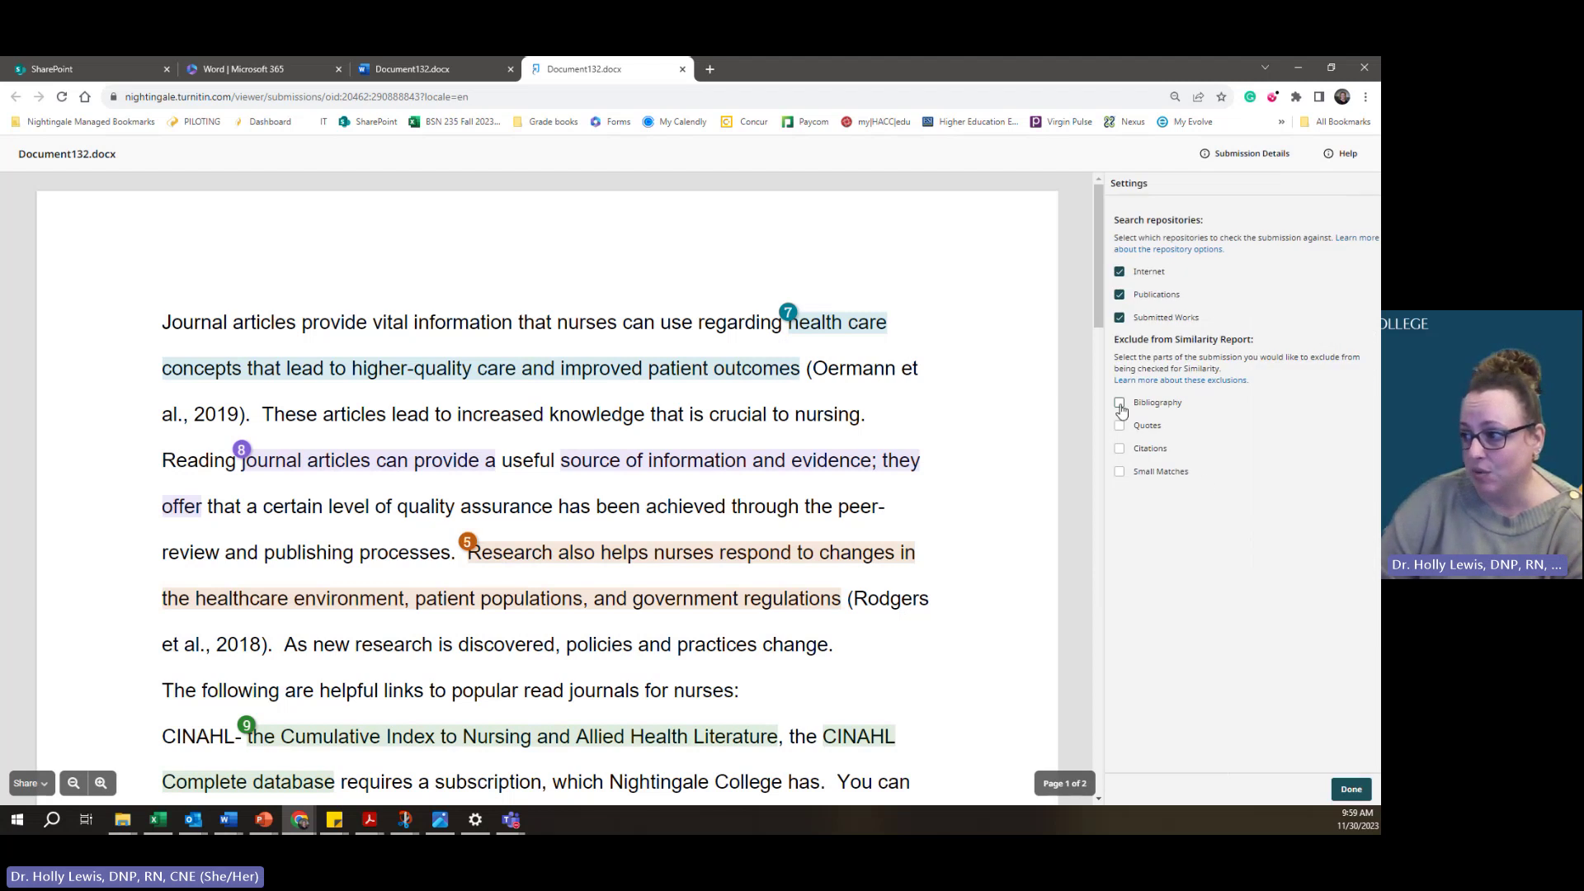
left_click(1120, 404)
left_click(1119, 425)
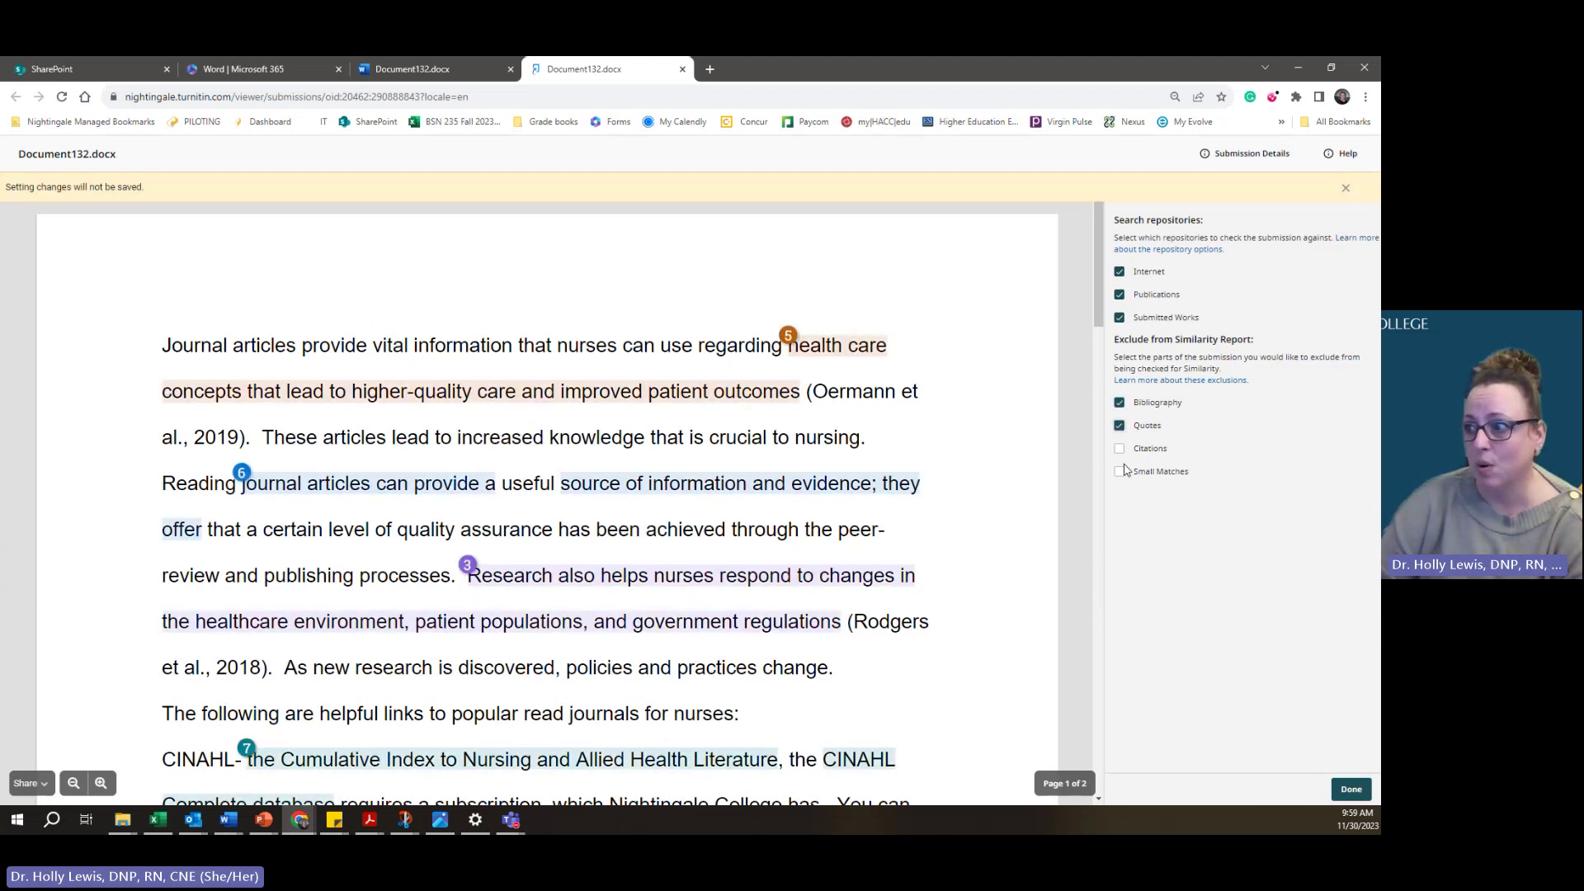
left_click(1119, 449)
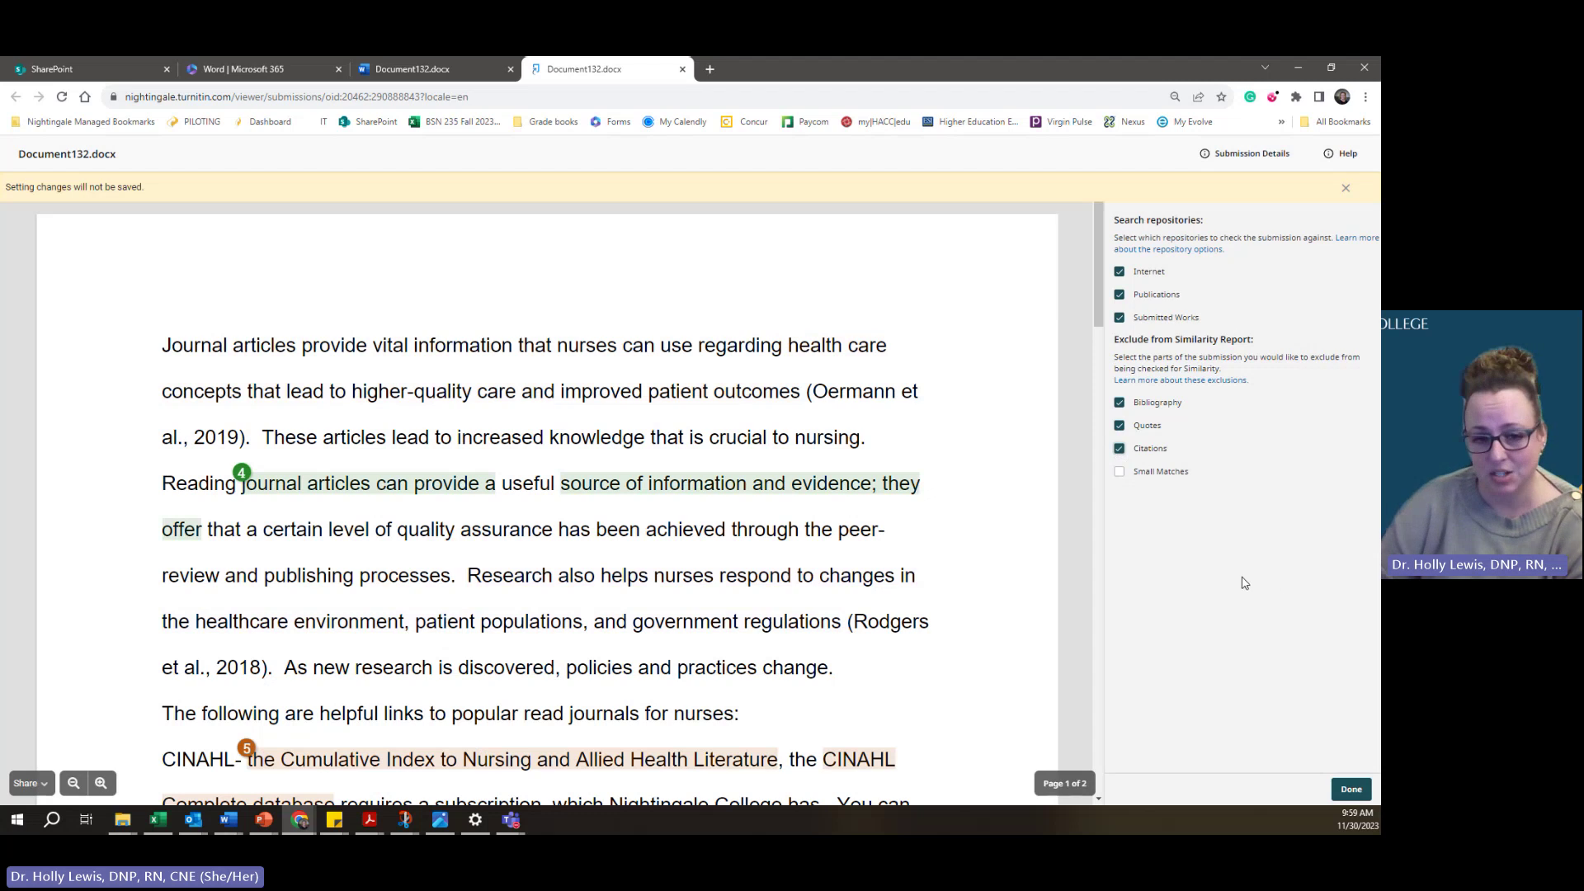
left_click(1351, 790)
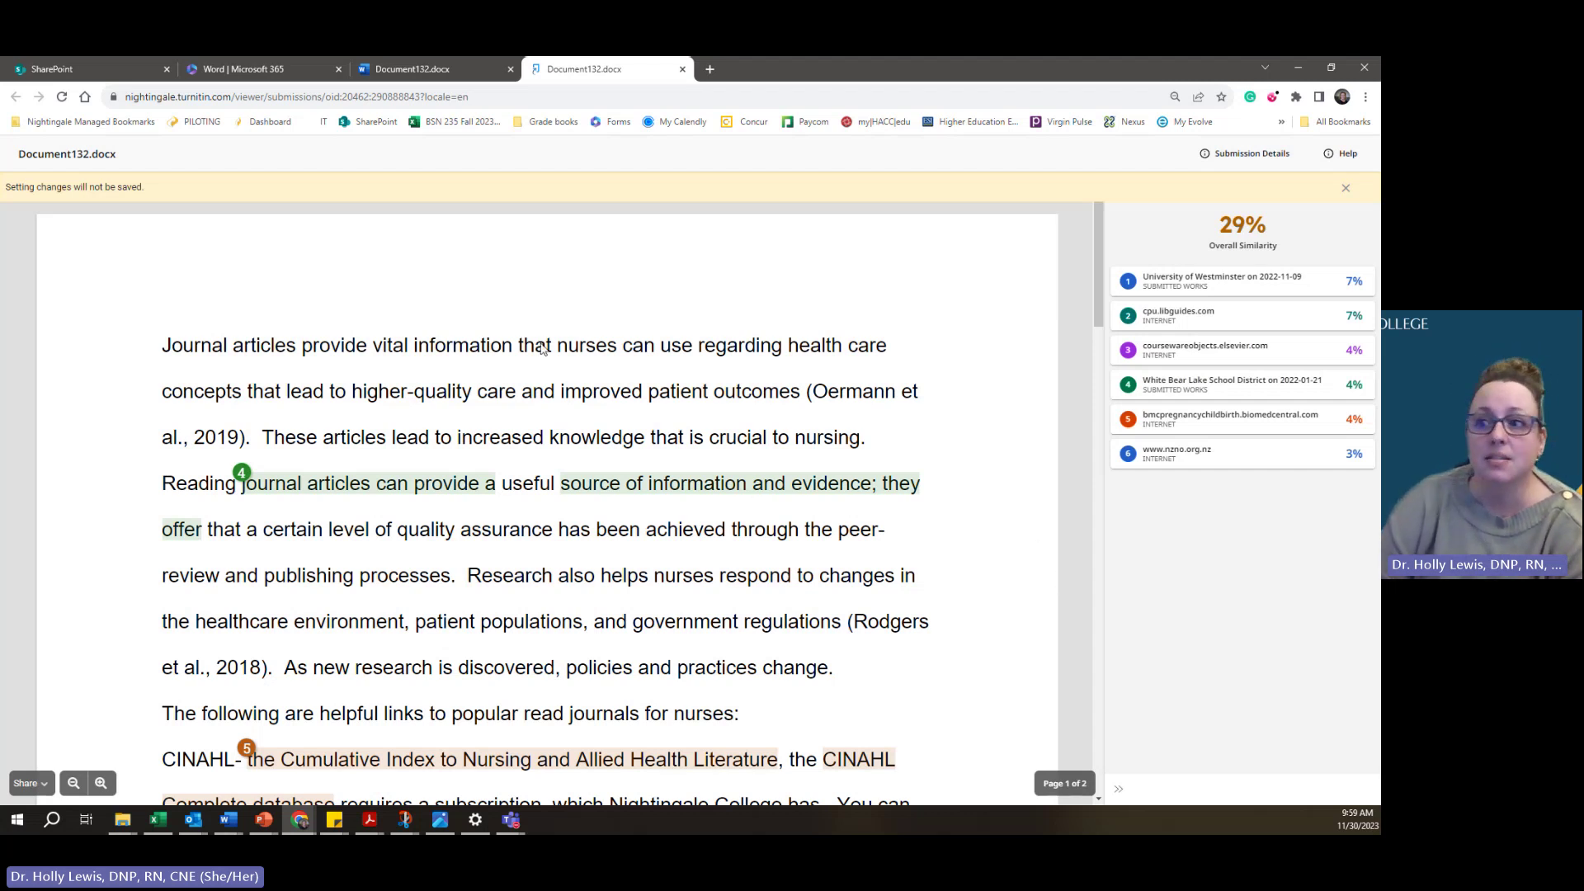
Exclude the matched "of Health's National Library of Medicine" text in the PubMed and MEDLINE entry from the similarity report
scroll(552, 445, "down", 5)
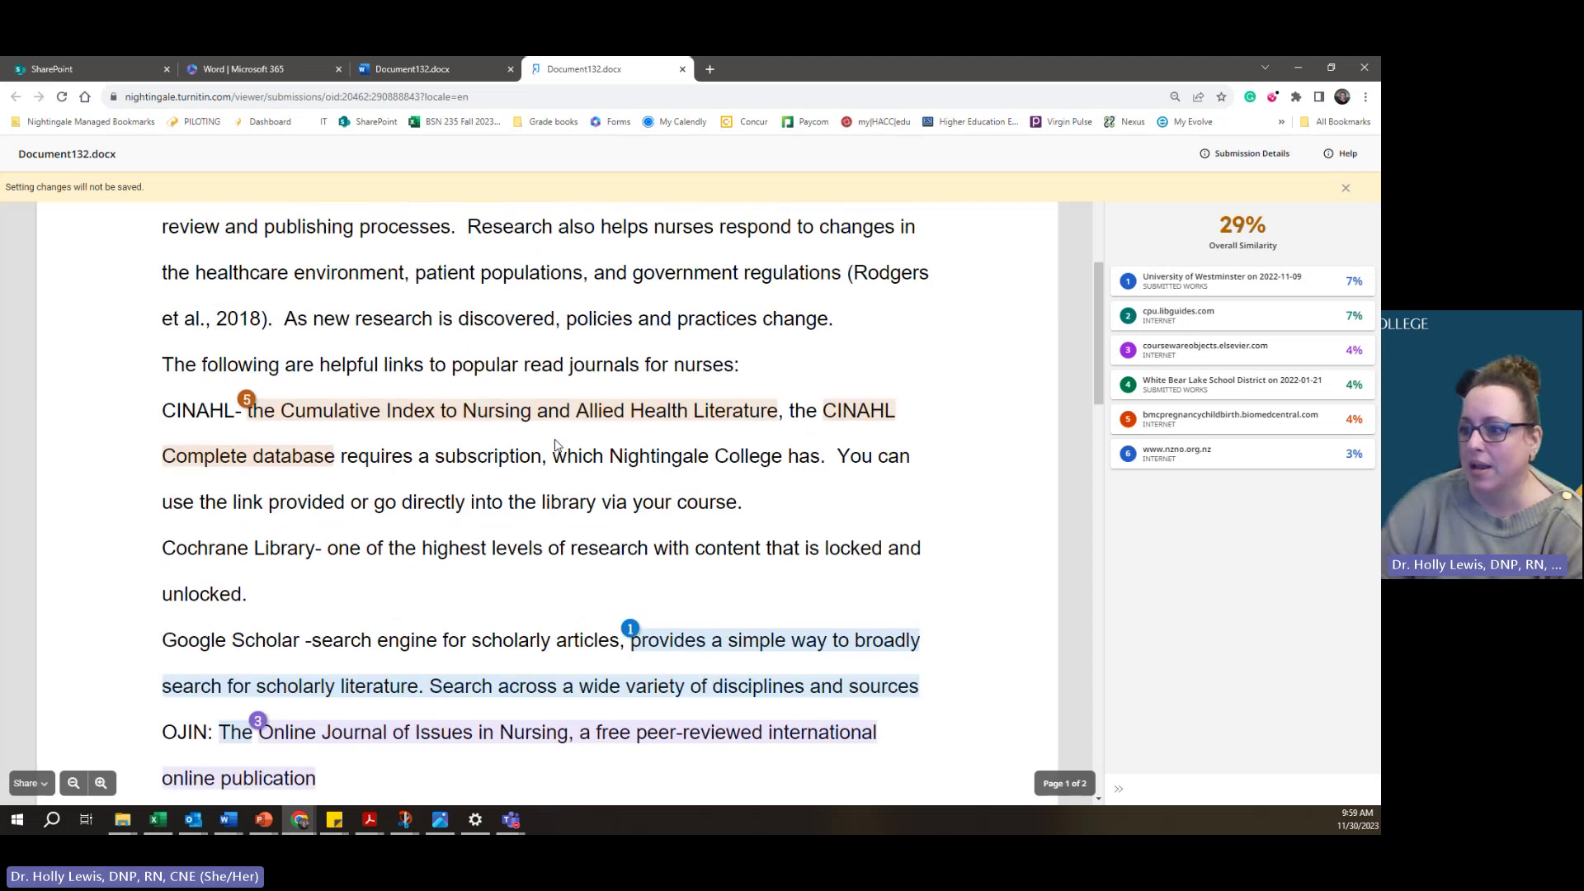
scroll(556, 445, "down", 6)
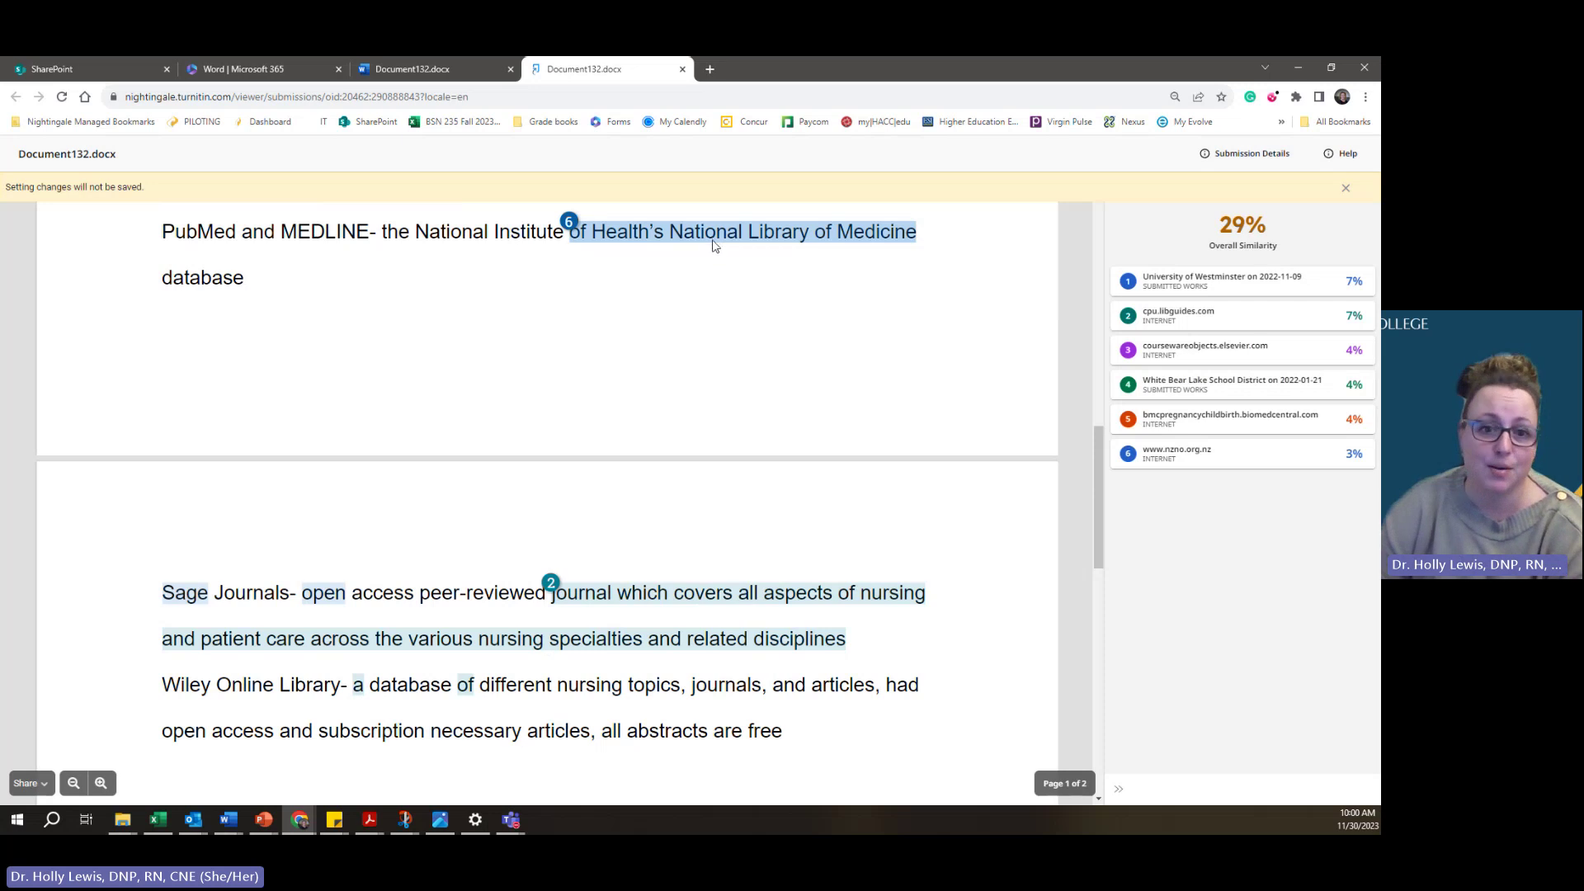
left_click(568, 222)
left_click(540, 218)
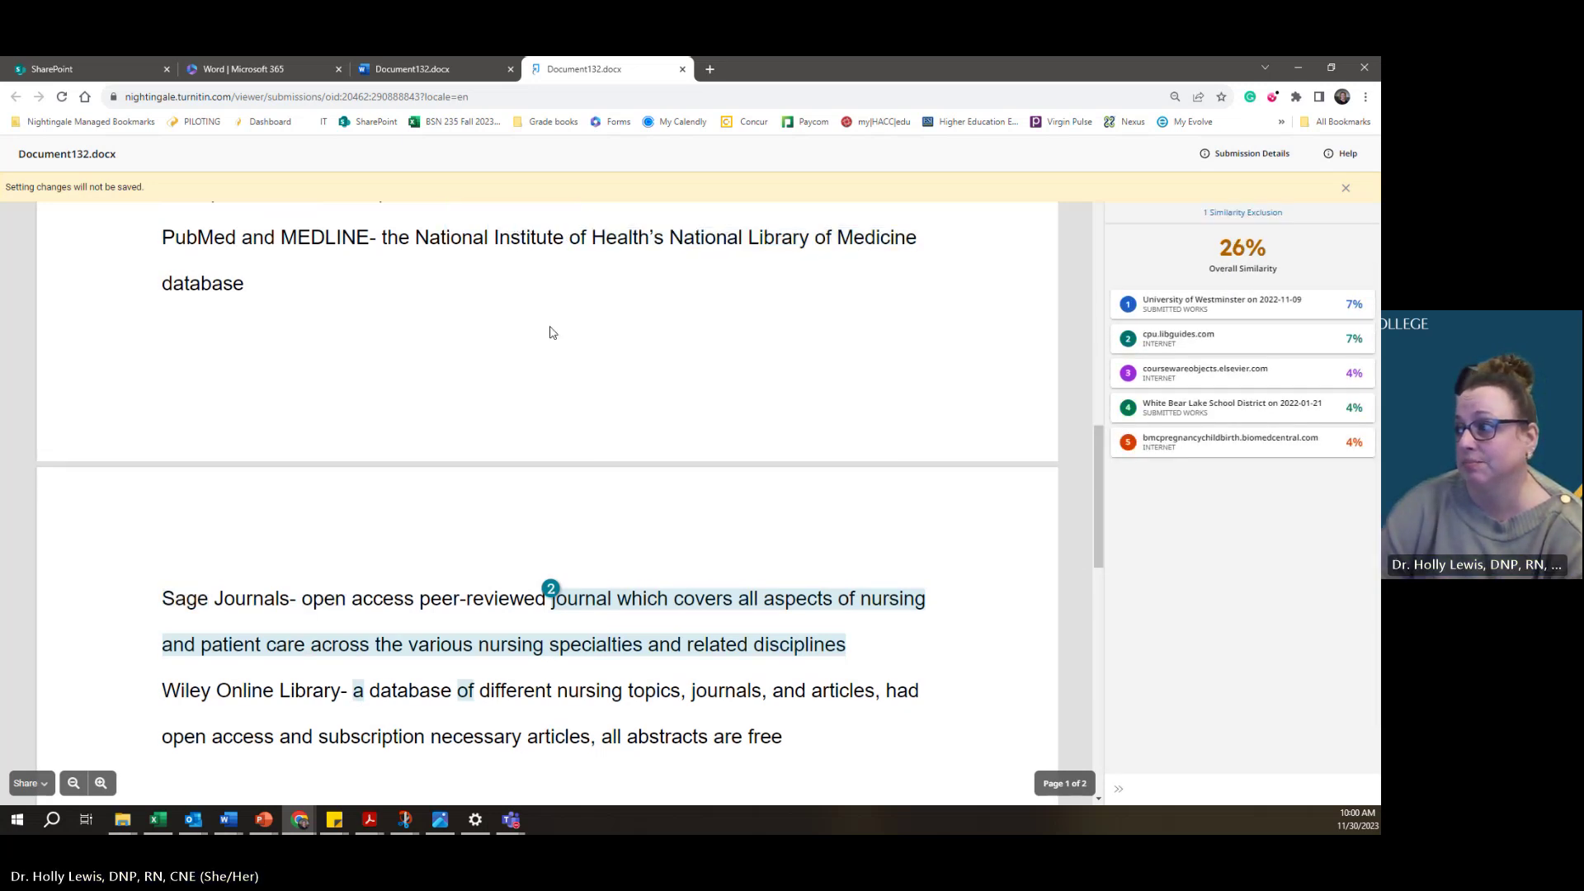
Exclude the matched "the Cumulative Index to Nursing and Allied Health Literature" text in the CINAHL entry from the similarity report
scroll(611, 396, "down", 1)
scroll(603, 401, "down", 5)
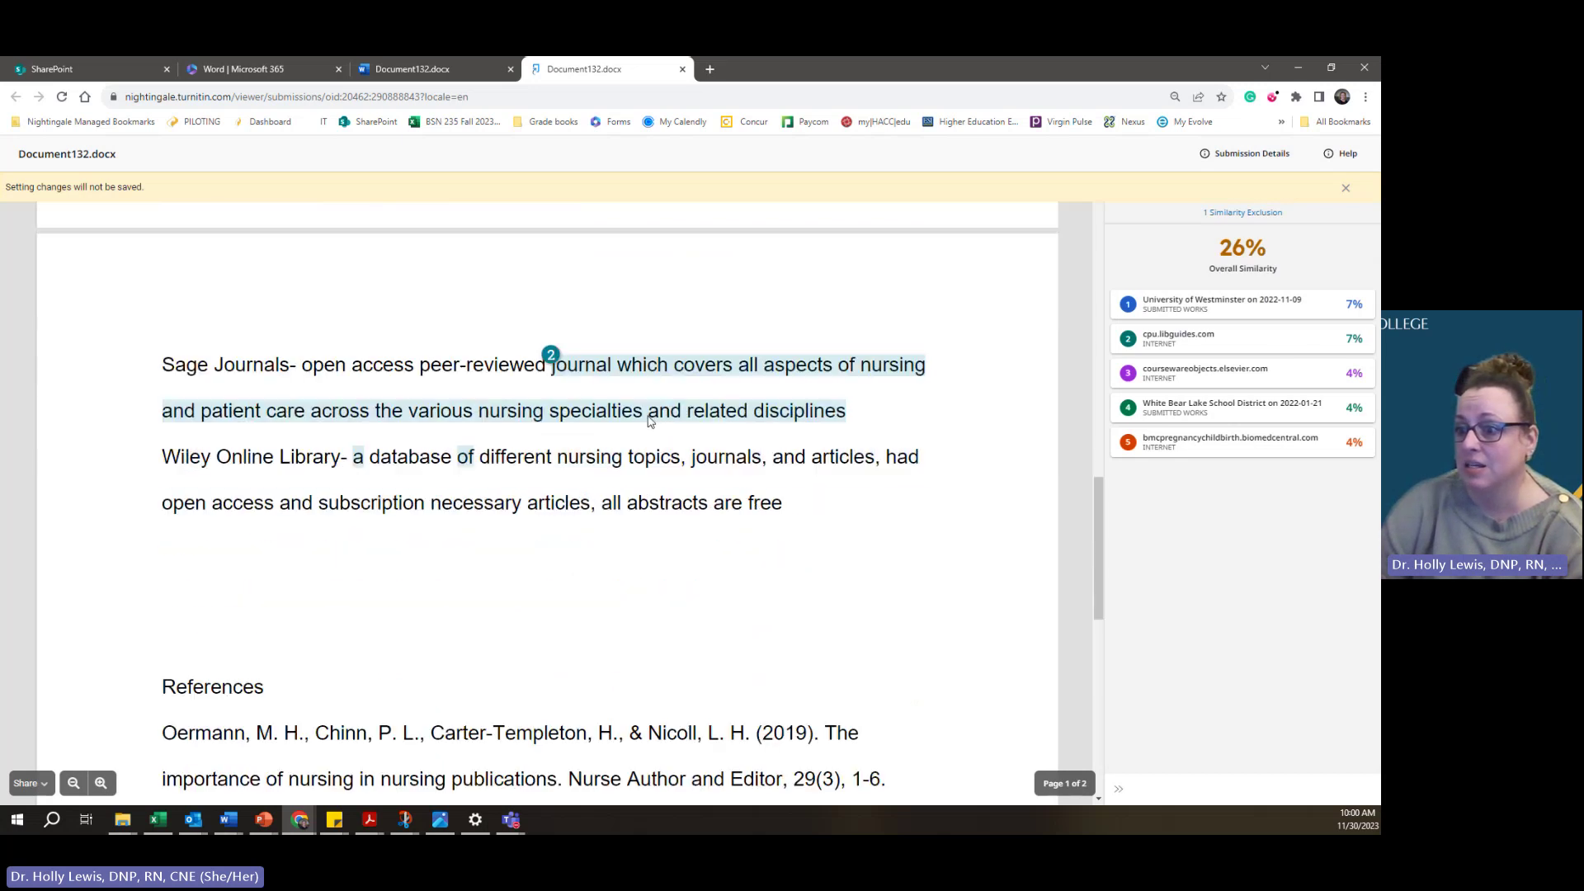
scroll(575, 424, "up", 10)
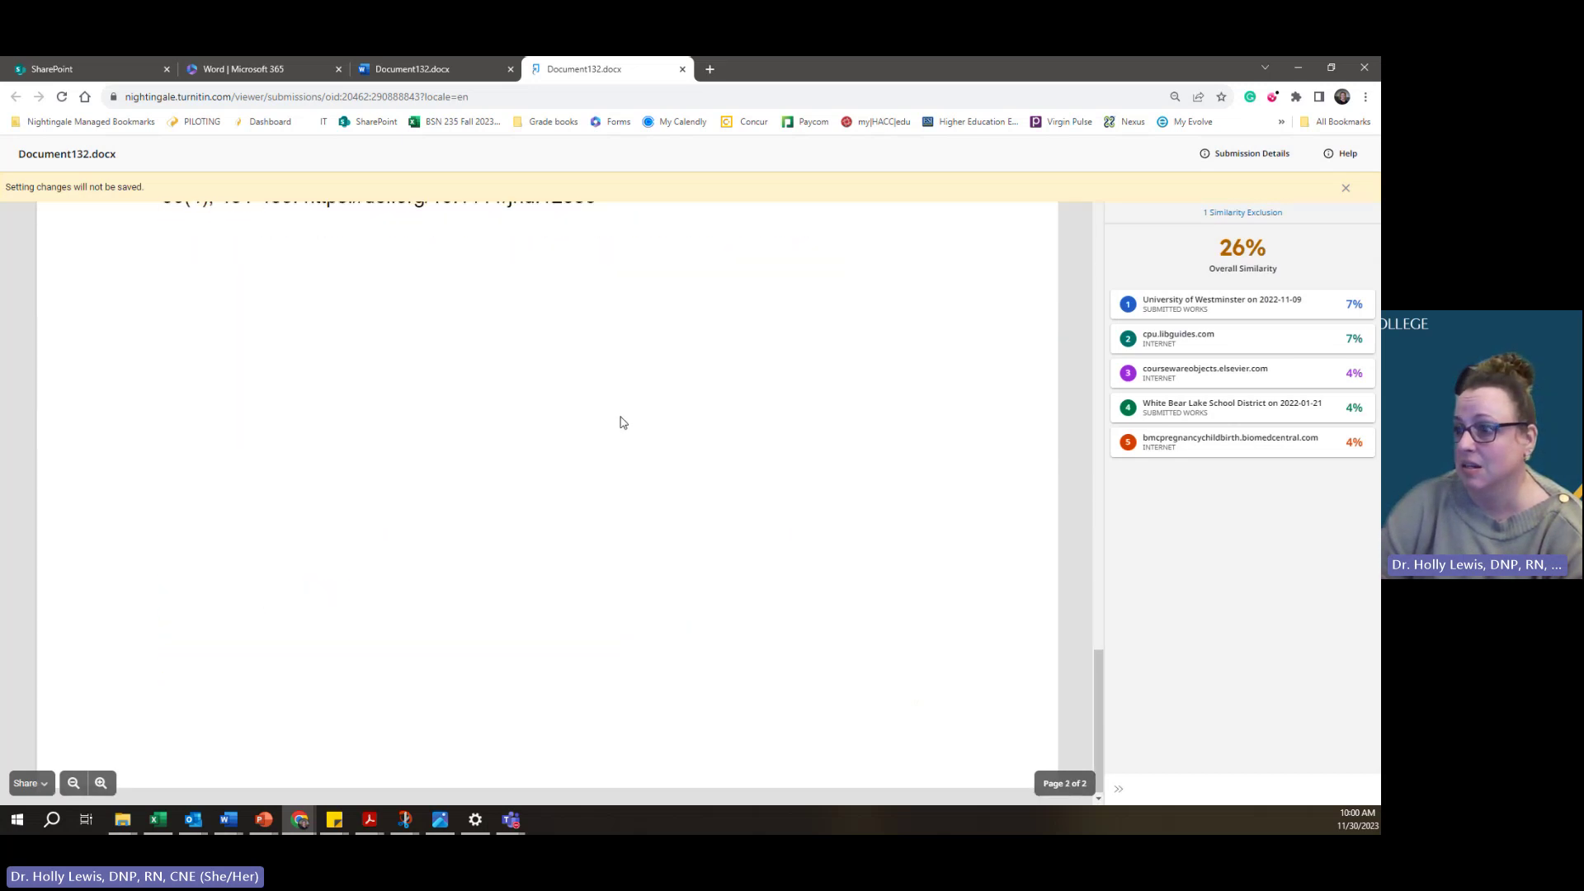
scroll(600, 400, "up", 3)
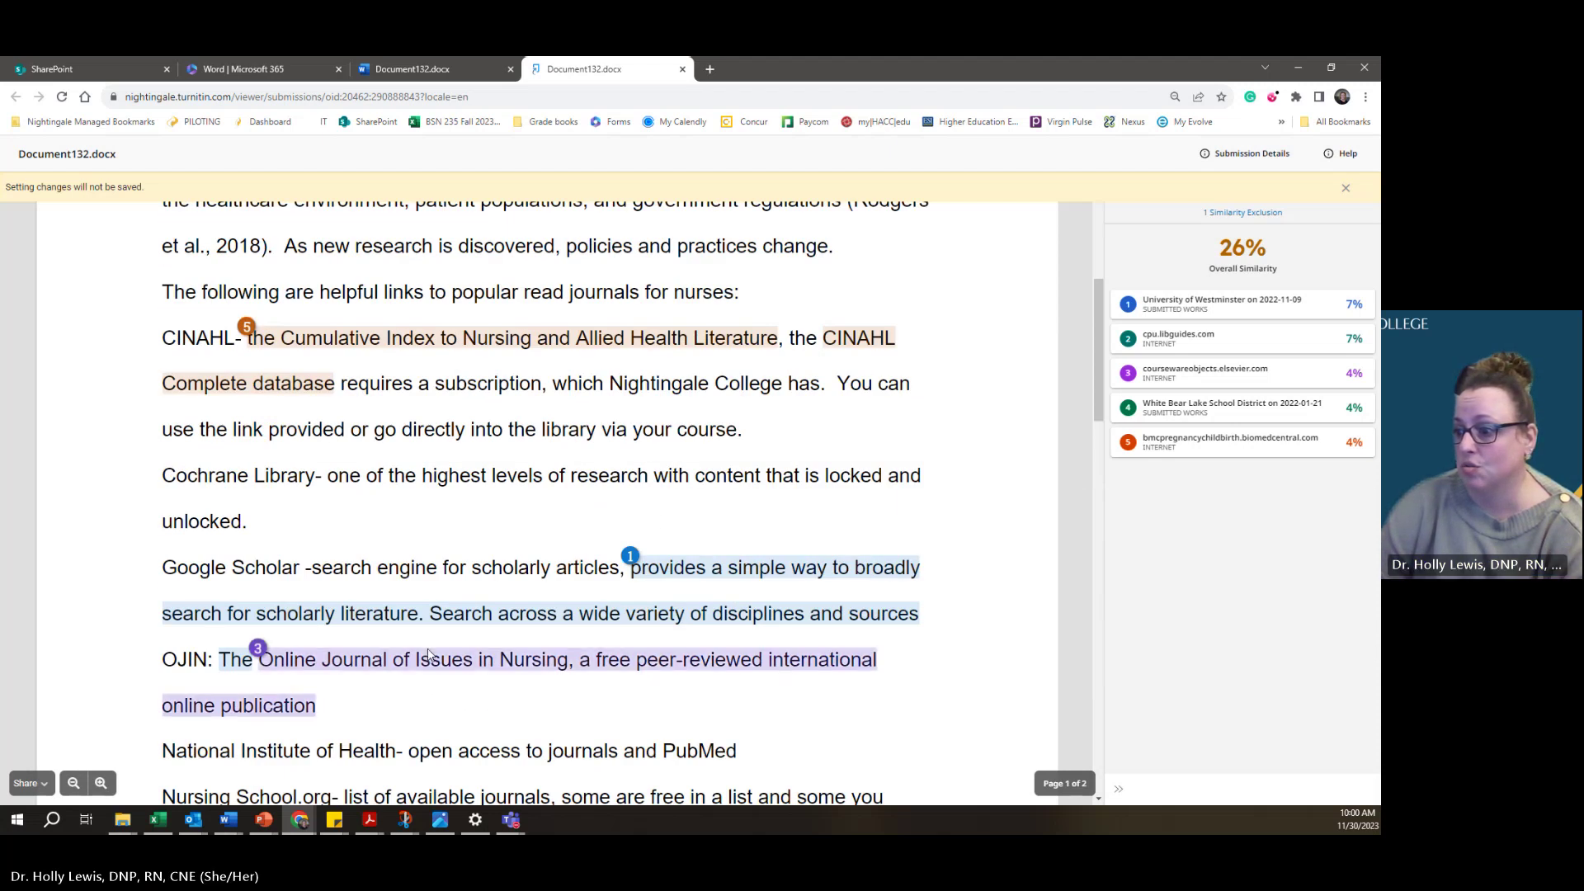
scroll(513, 548, "up", 1)
scroll(513, 548, "up", 3)
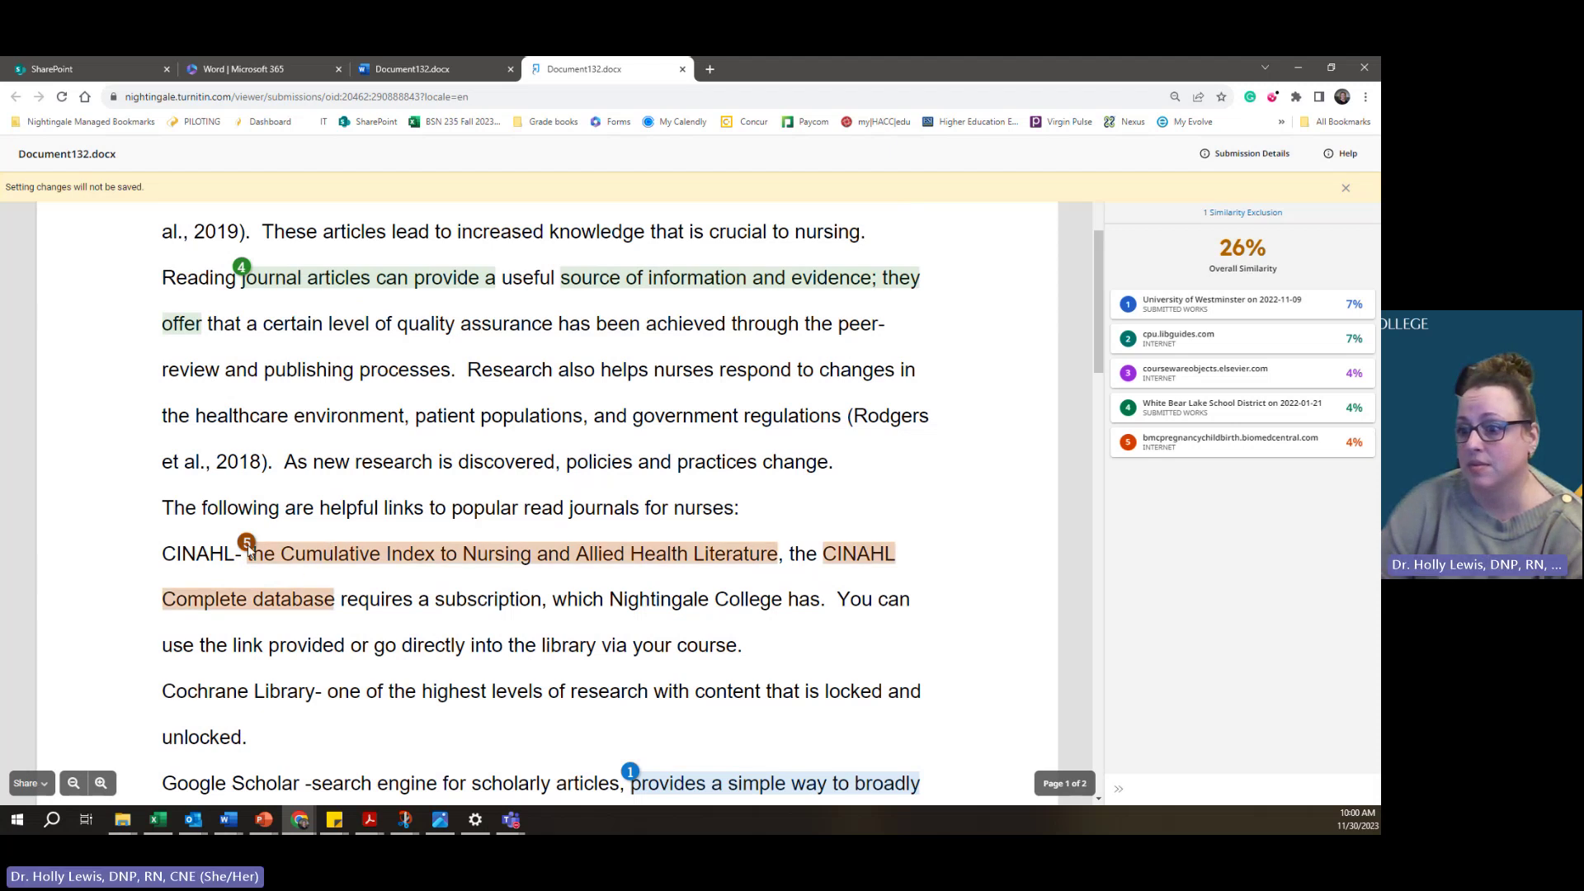
left_click(293, 561)
left_click(178, 215)
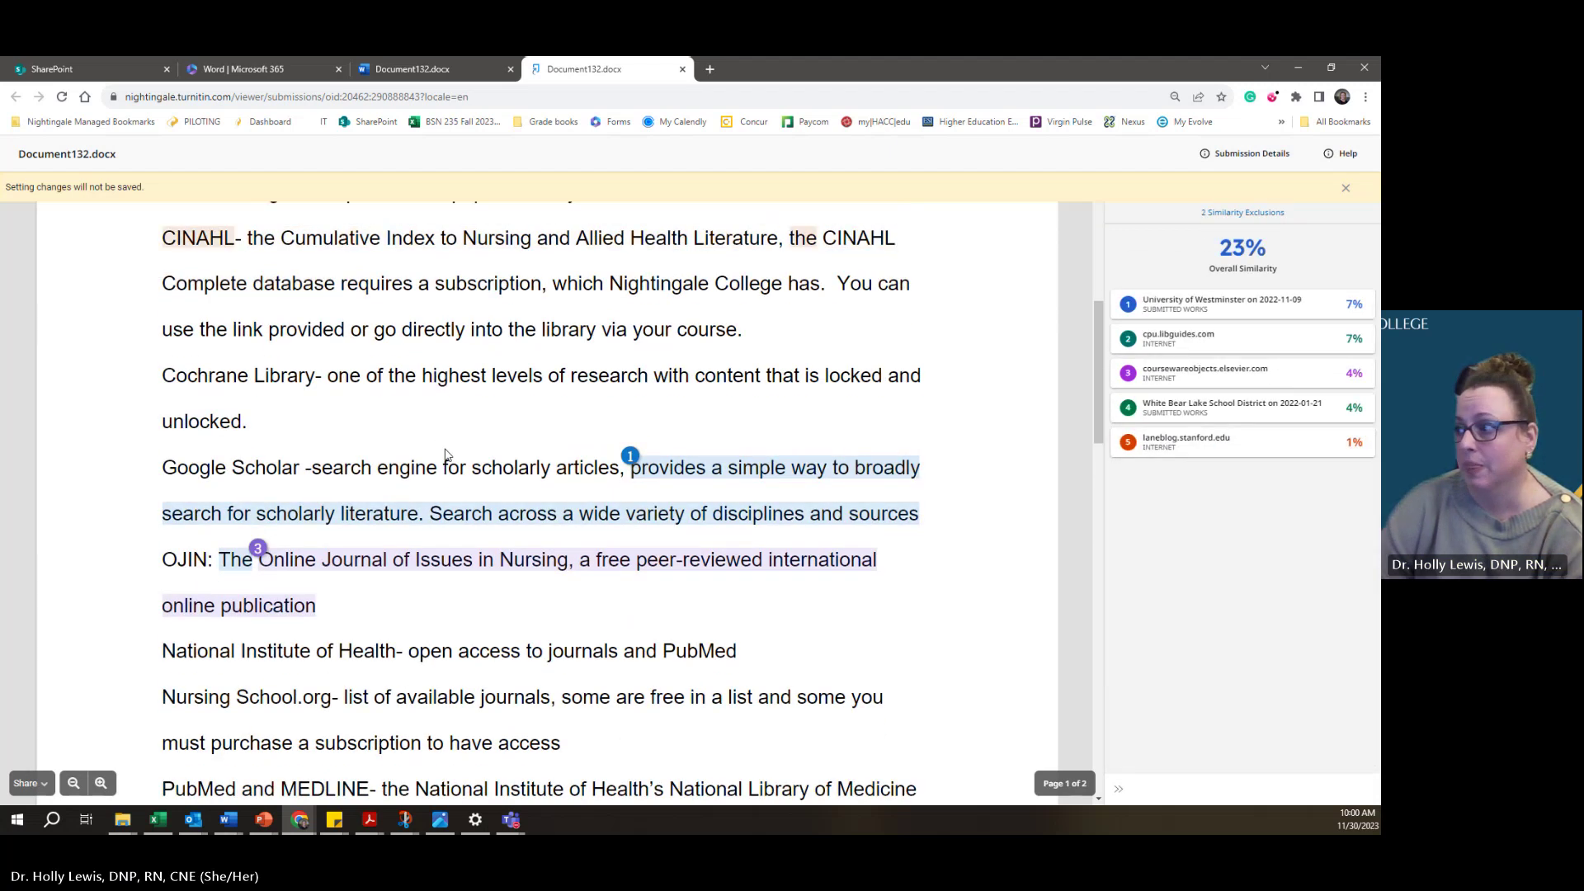
Exclude the matched "for nurses: CINAHL" text around the start of the journal list from the similarity report
scroll(429, 462, "up", 6)
scroll(413, 463, "up", 2)
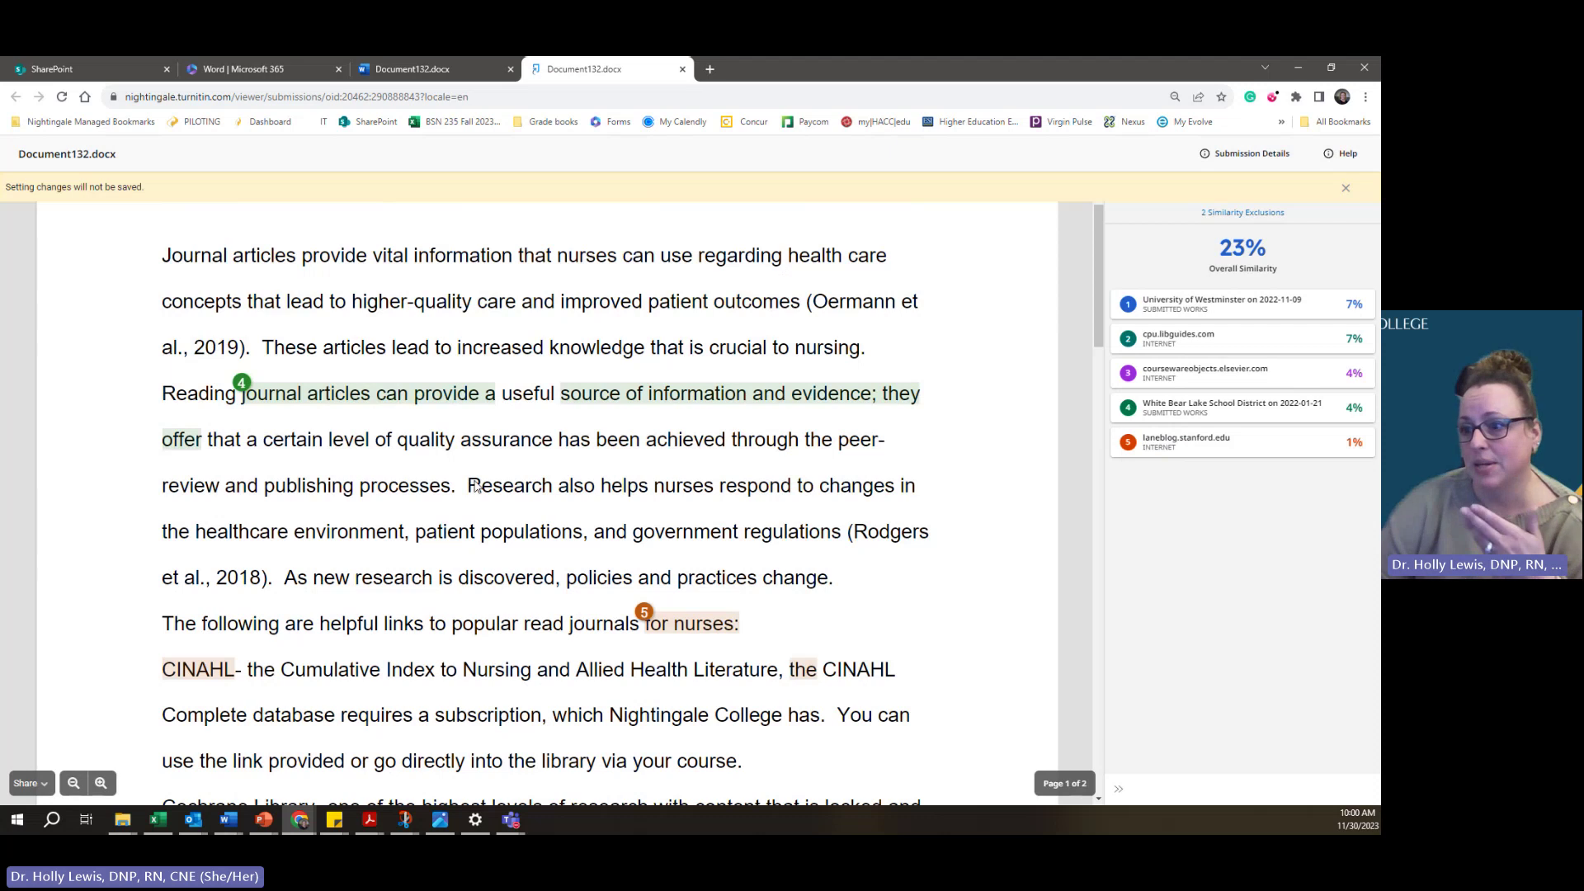
scroll(452, 561, "up", 1)
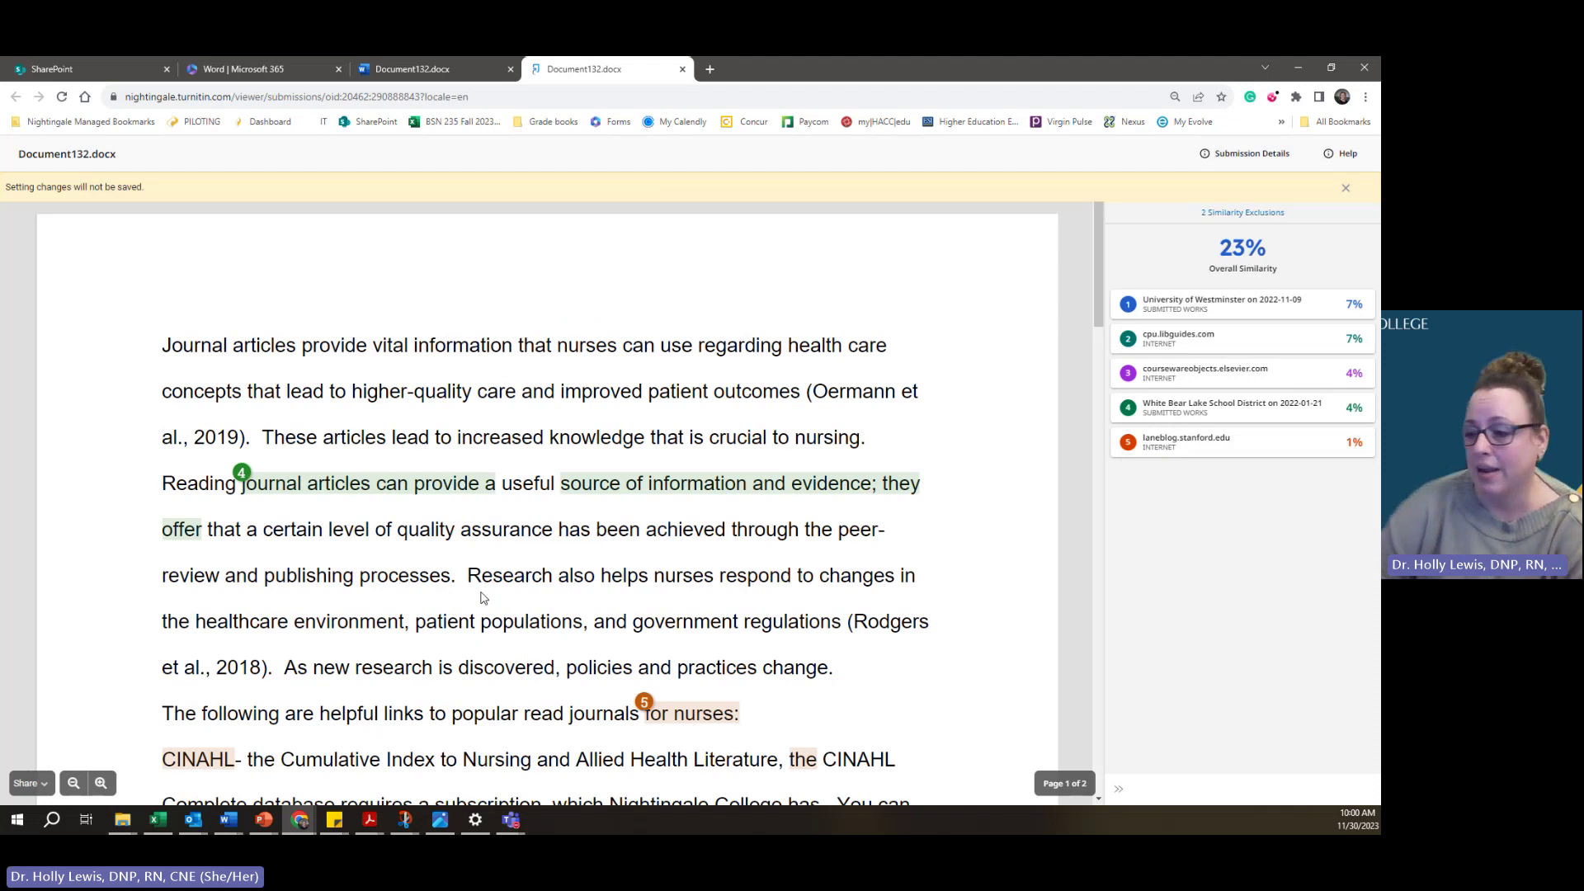
scroll(472, 610, "down", 4)
scroll(473, 609, "down", 2)
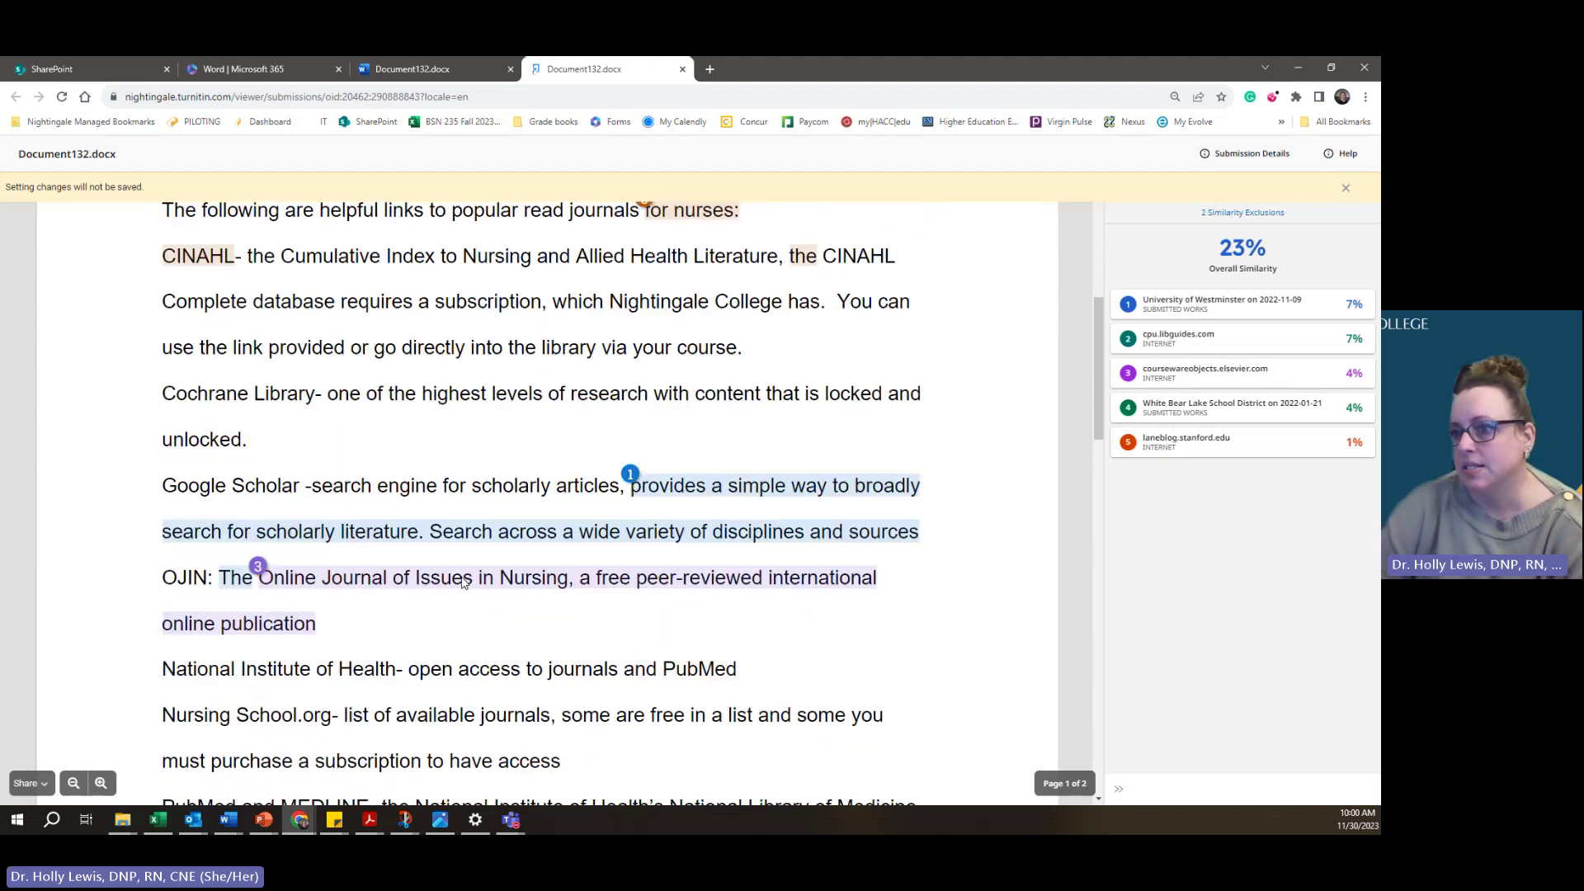
left_click(174, 259)
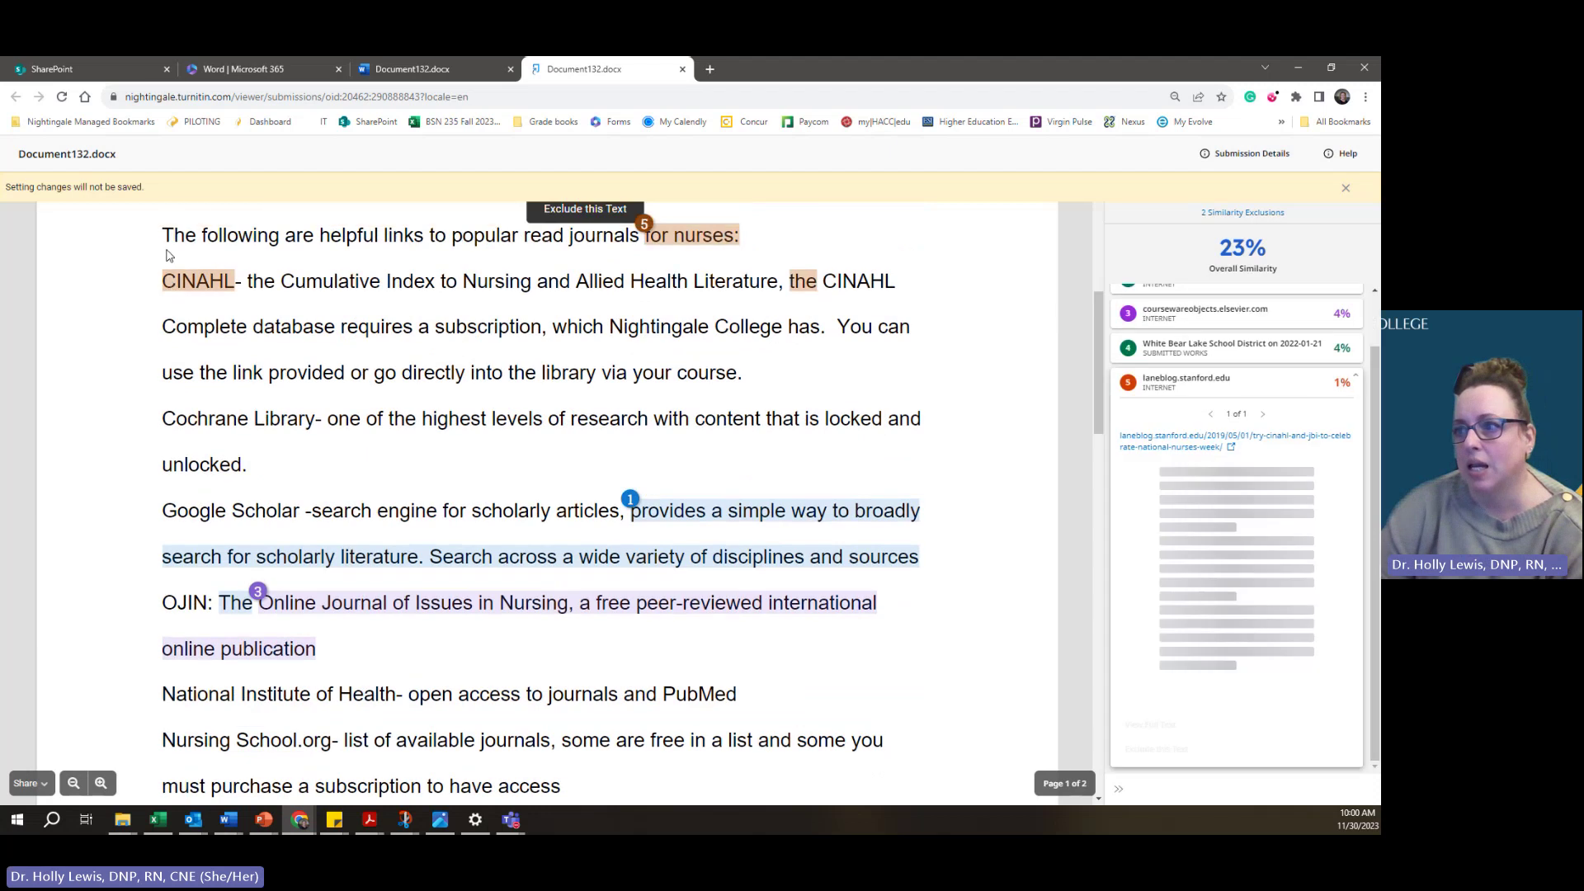
left_click(586, 213)
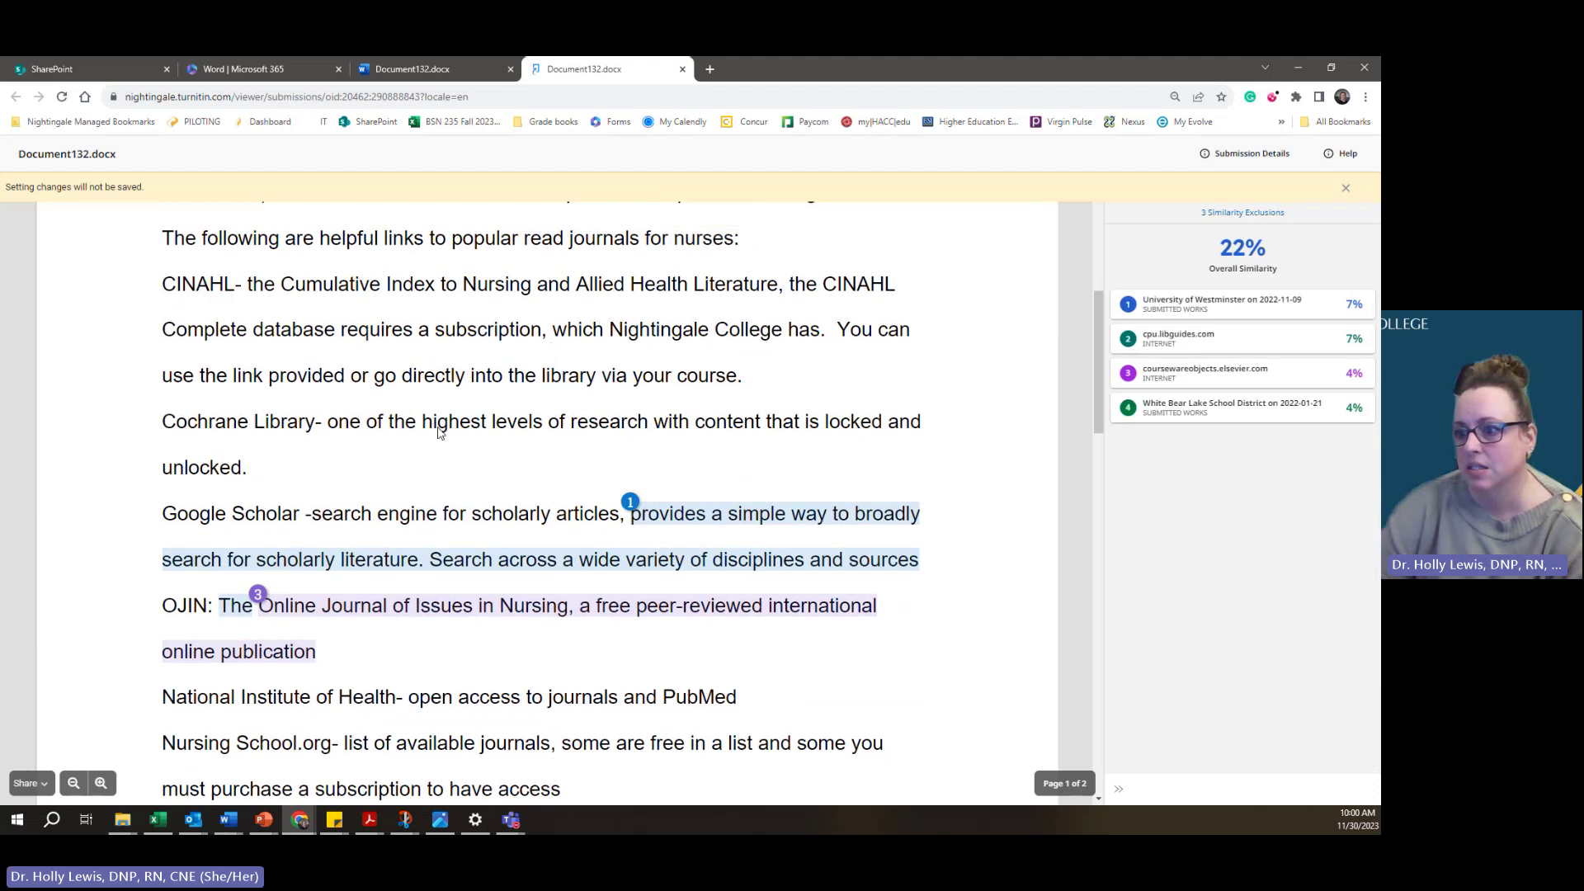
Review the remaining highlighted matches across both pages of the similarity report and dismiss the notice about setting changes
scroll(345, 528, "down", 4)
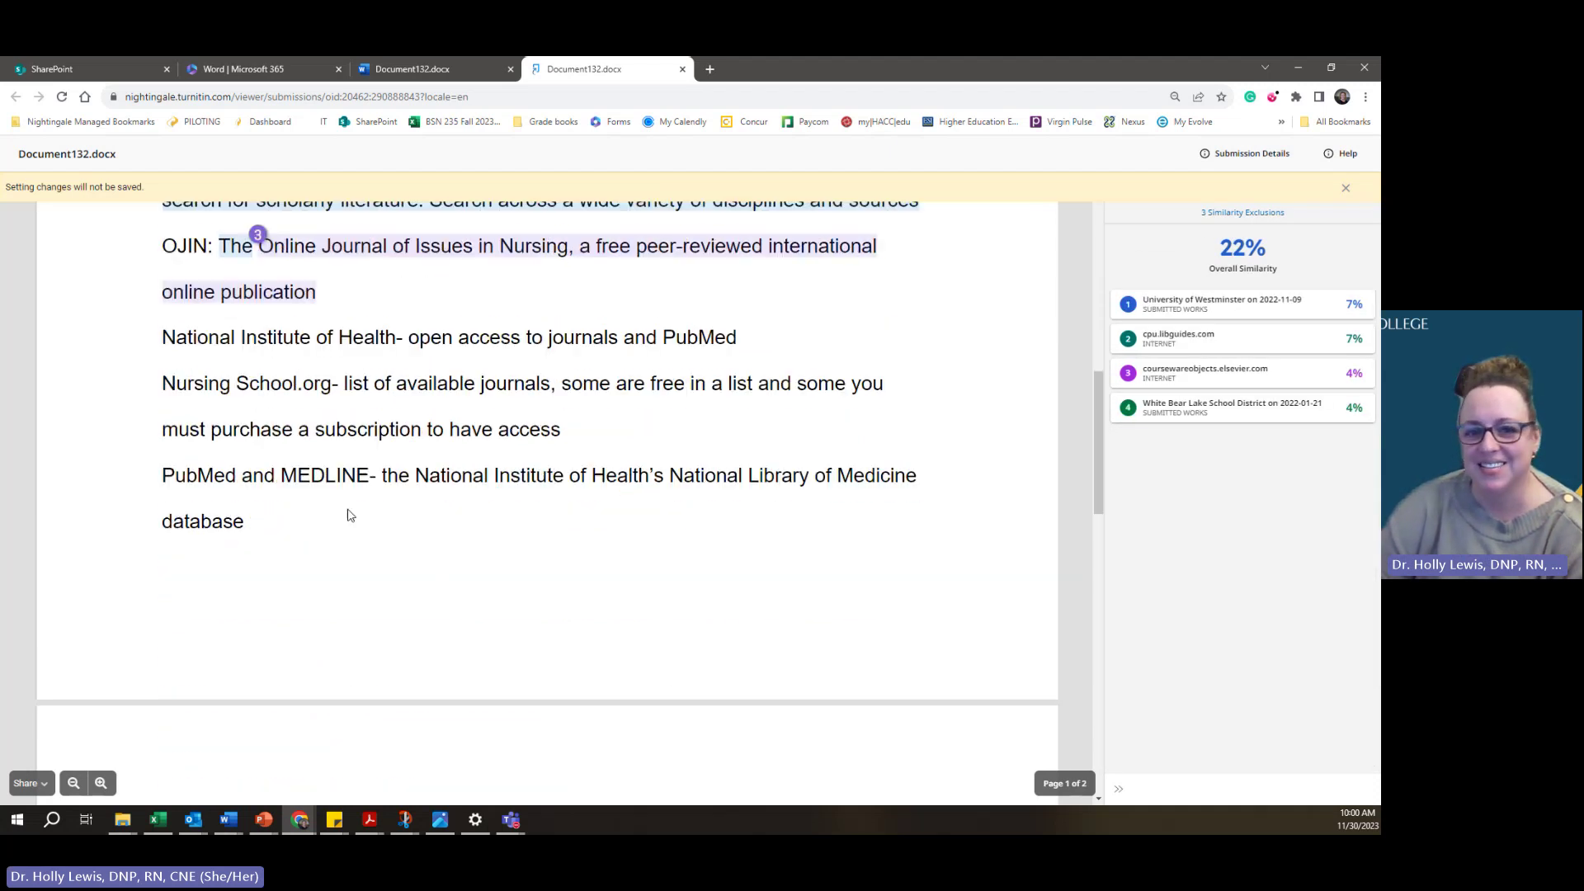
scroll(452, 572, "down", 3)
scroll(453, 573, "down", 6)
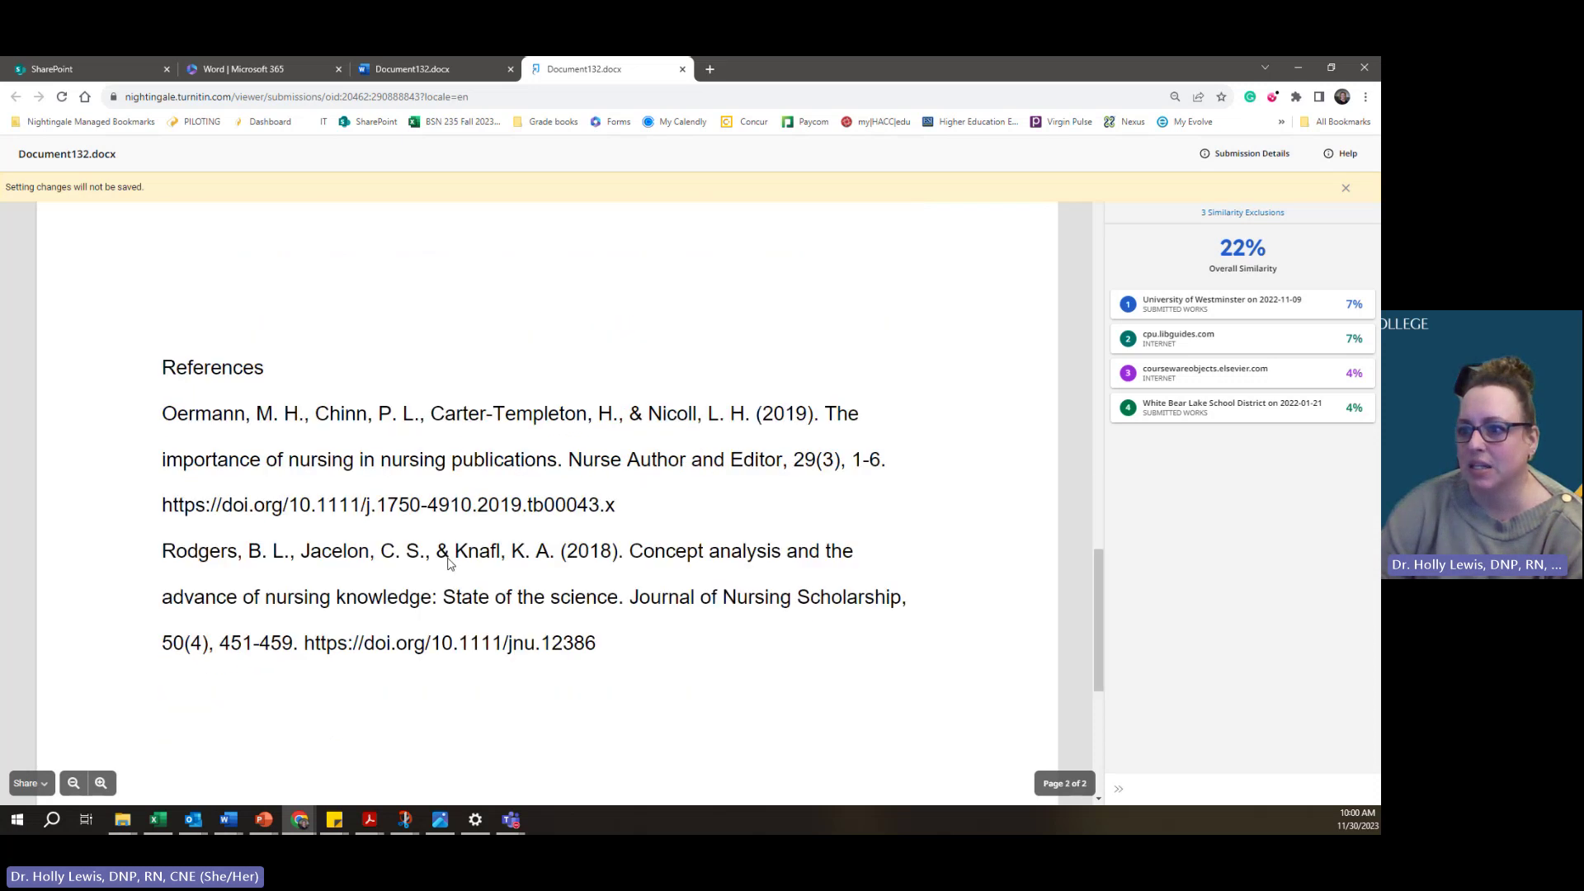
scroll(449, 563, "up", 15)
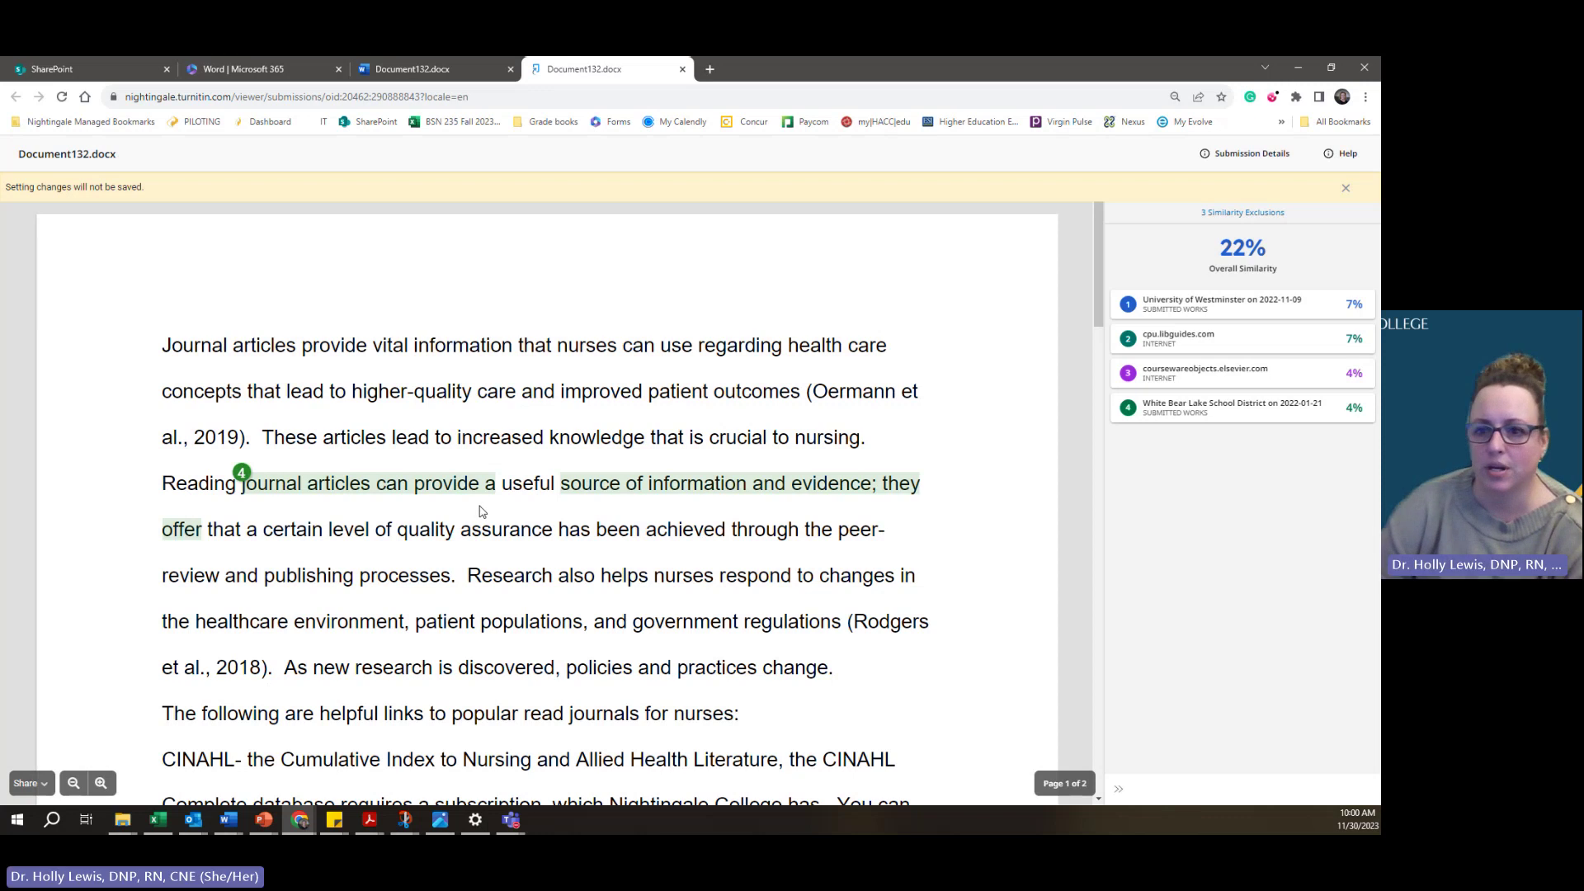
scroll(483, 512, "down", 5)
scroll(404, 399, "down", 1)
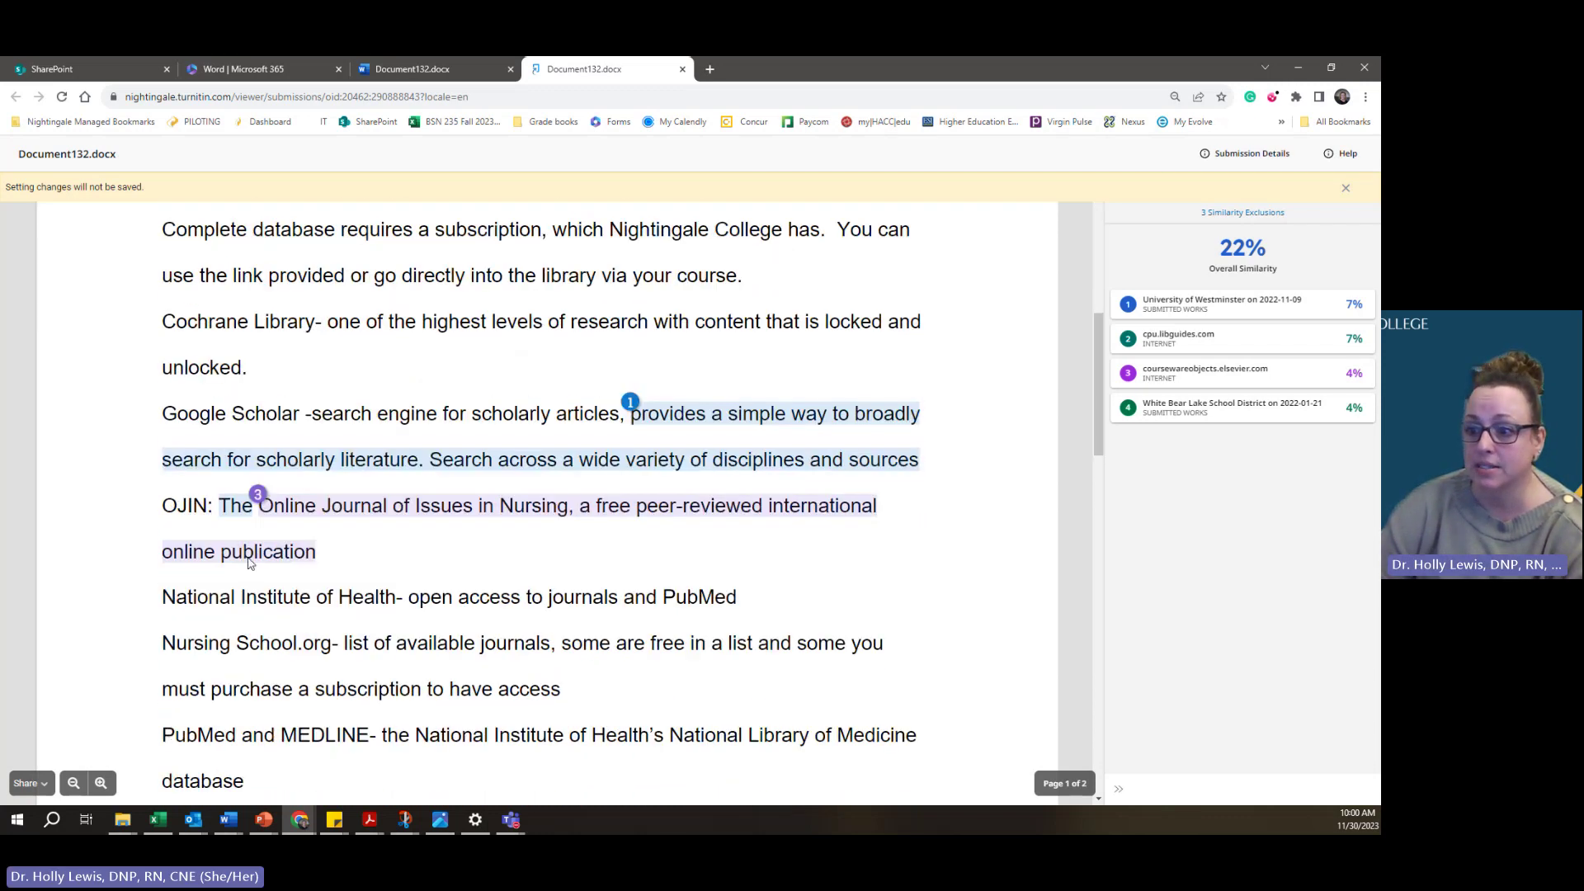
scroll(176, 679, "down", 1)
scroll(176, 680, "down", 6)
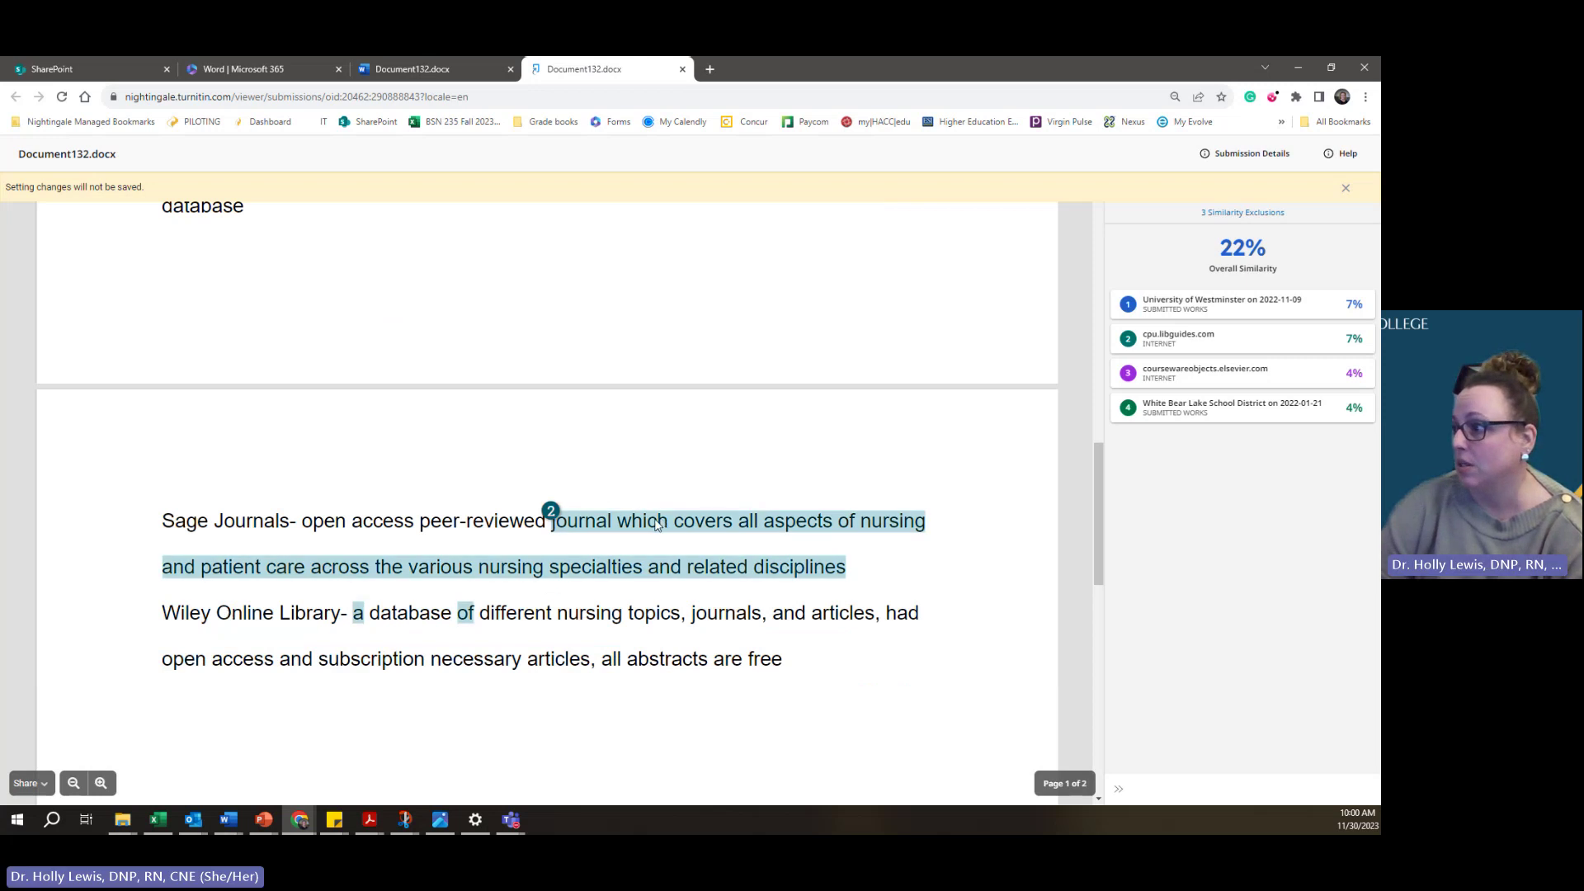
scroll(581, 564, "up", 1)
scroll(581, 564, "up", 10)
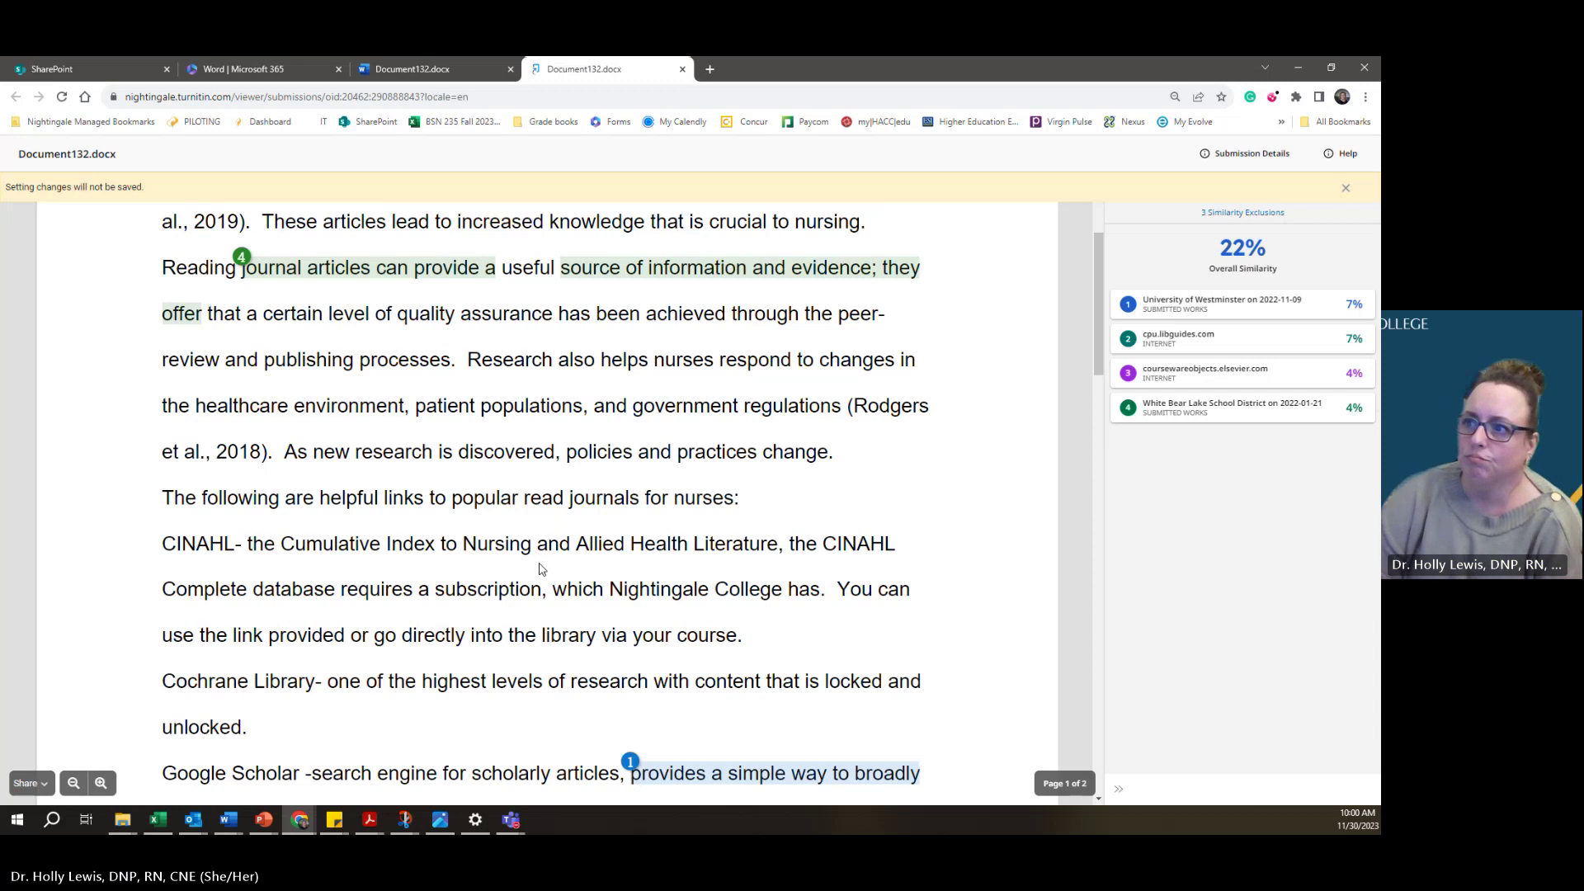
scroll(536, 563, "up", 3)
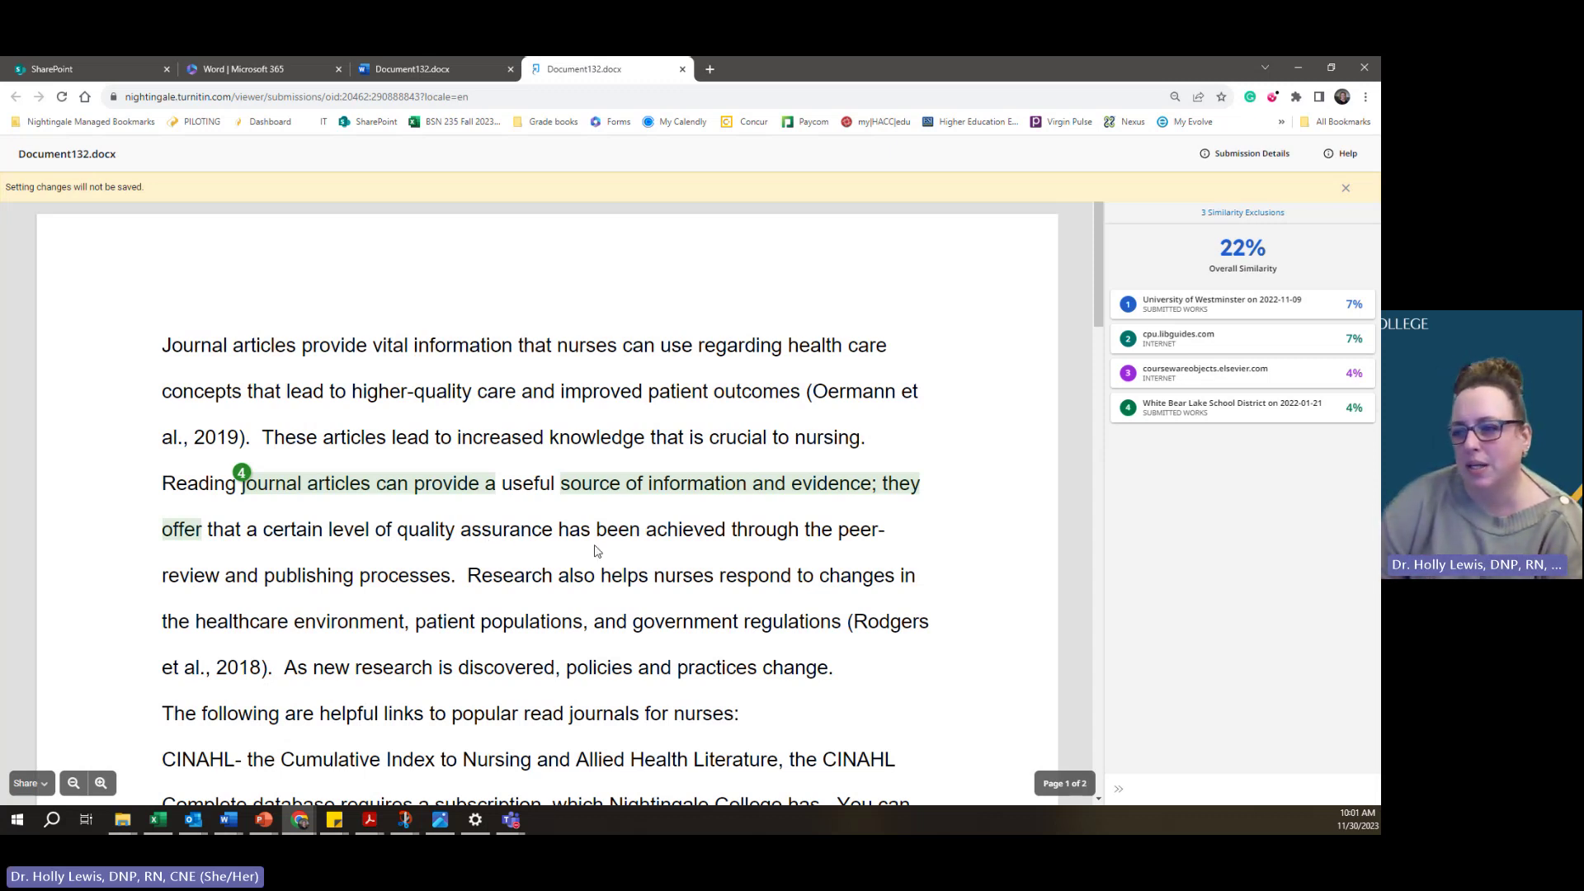
scroll(503, 549, "down", 3)
scroll(407, 609, "down", 3)
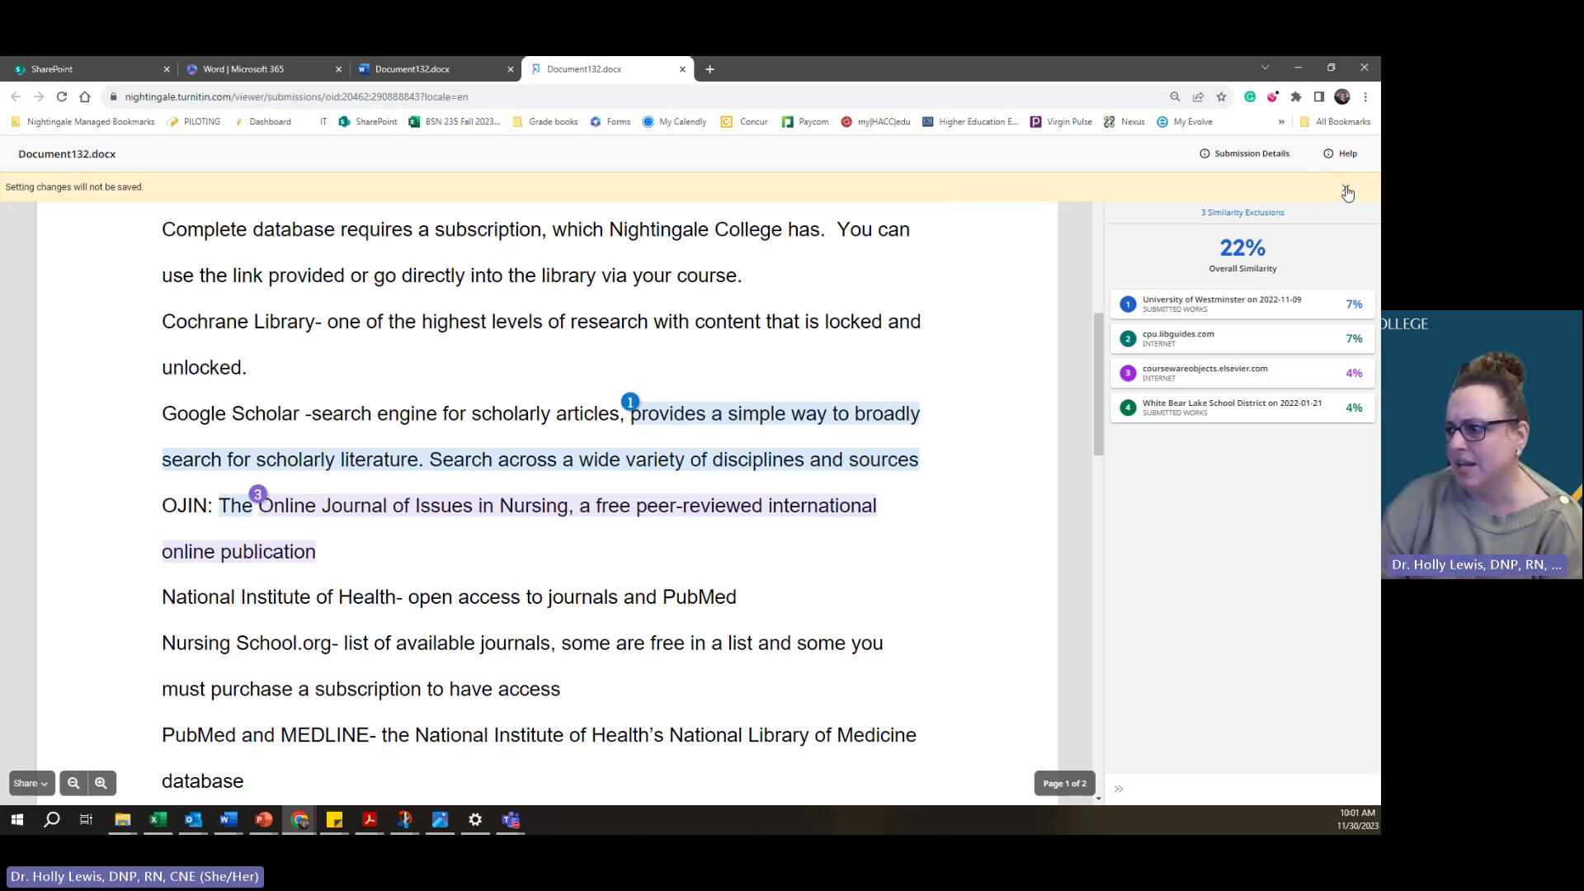
left_click(1347, 192)
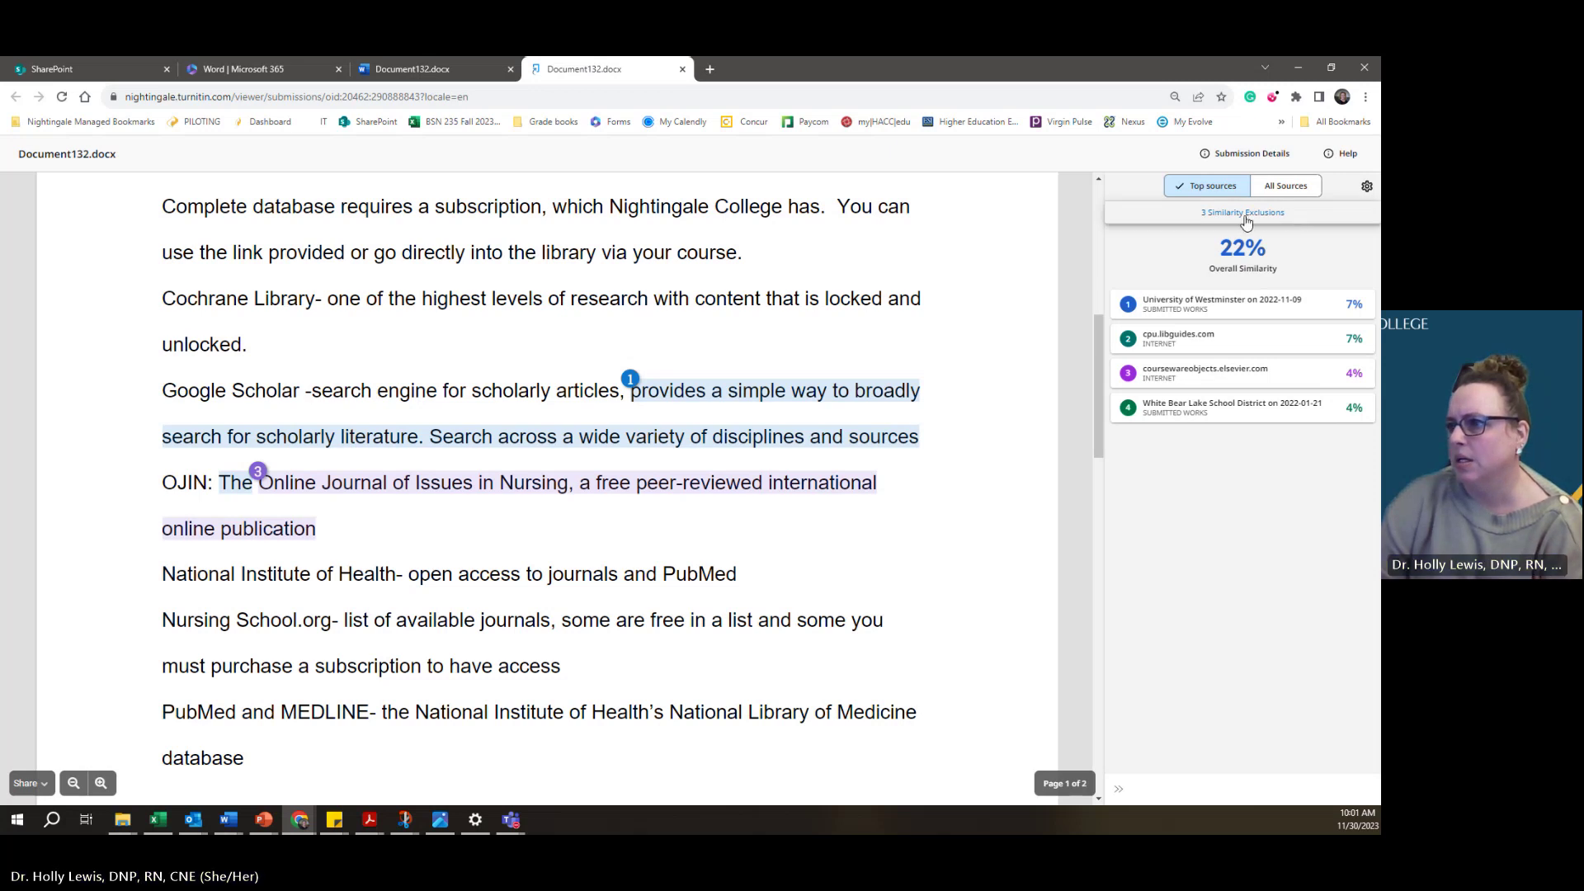
Return to the paper in Word, look over its highlighted matches and run a Draft Coach citations check
left_click(428, 66)
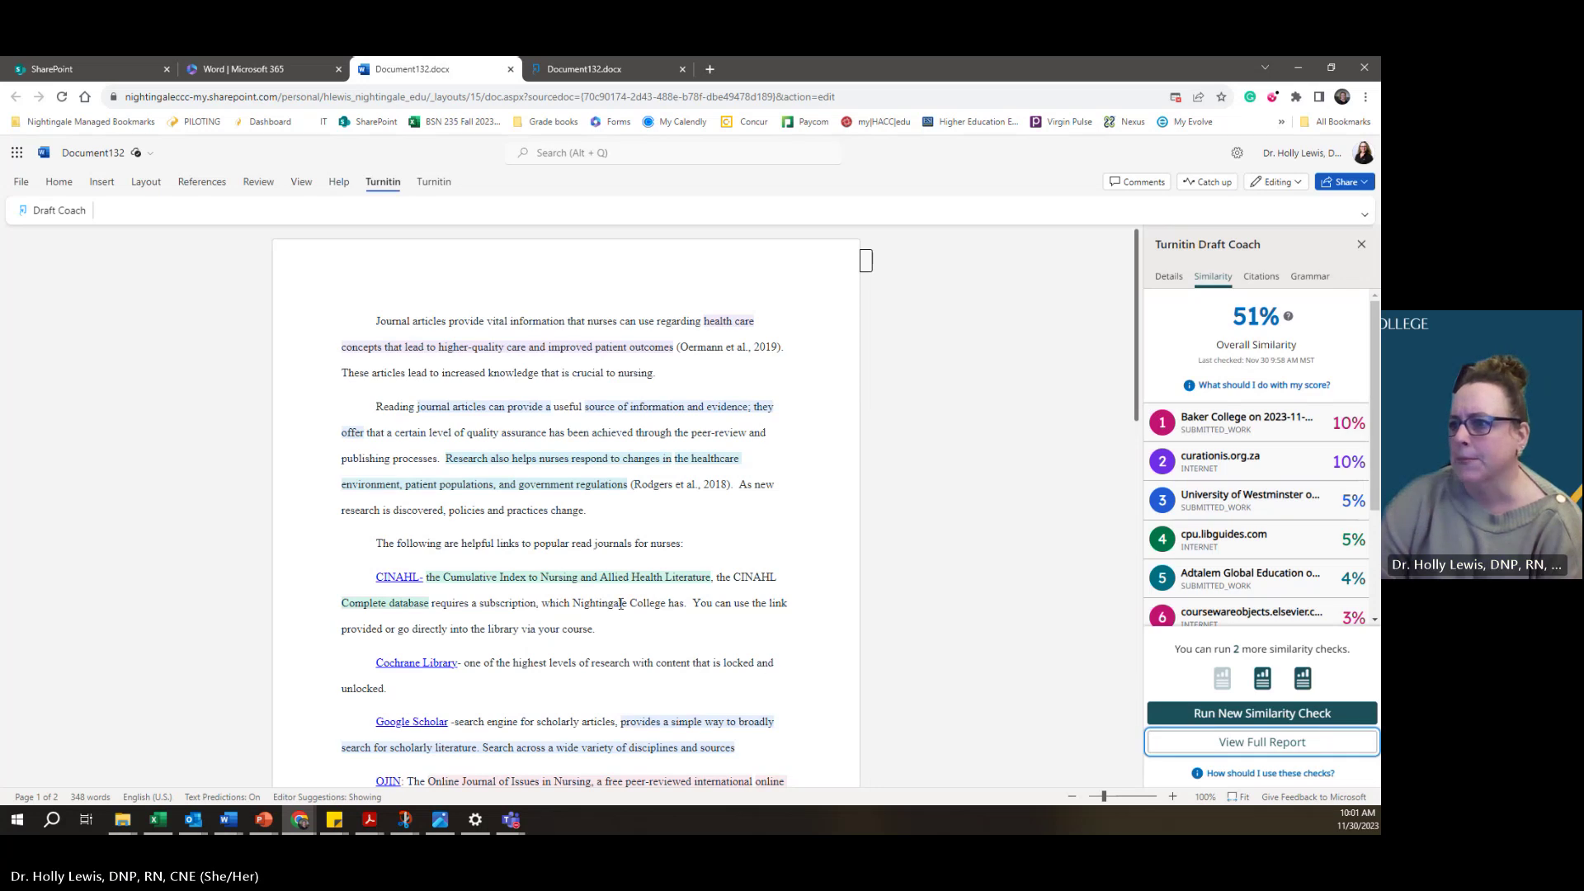
scroll(524, 429, "down", 10)
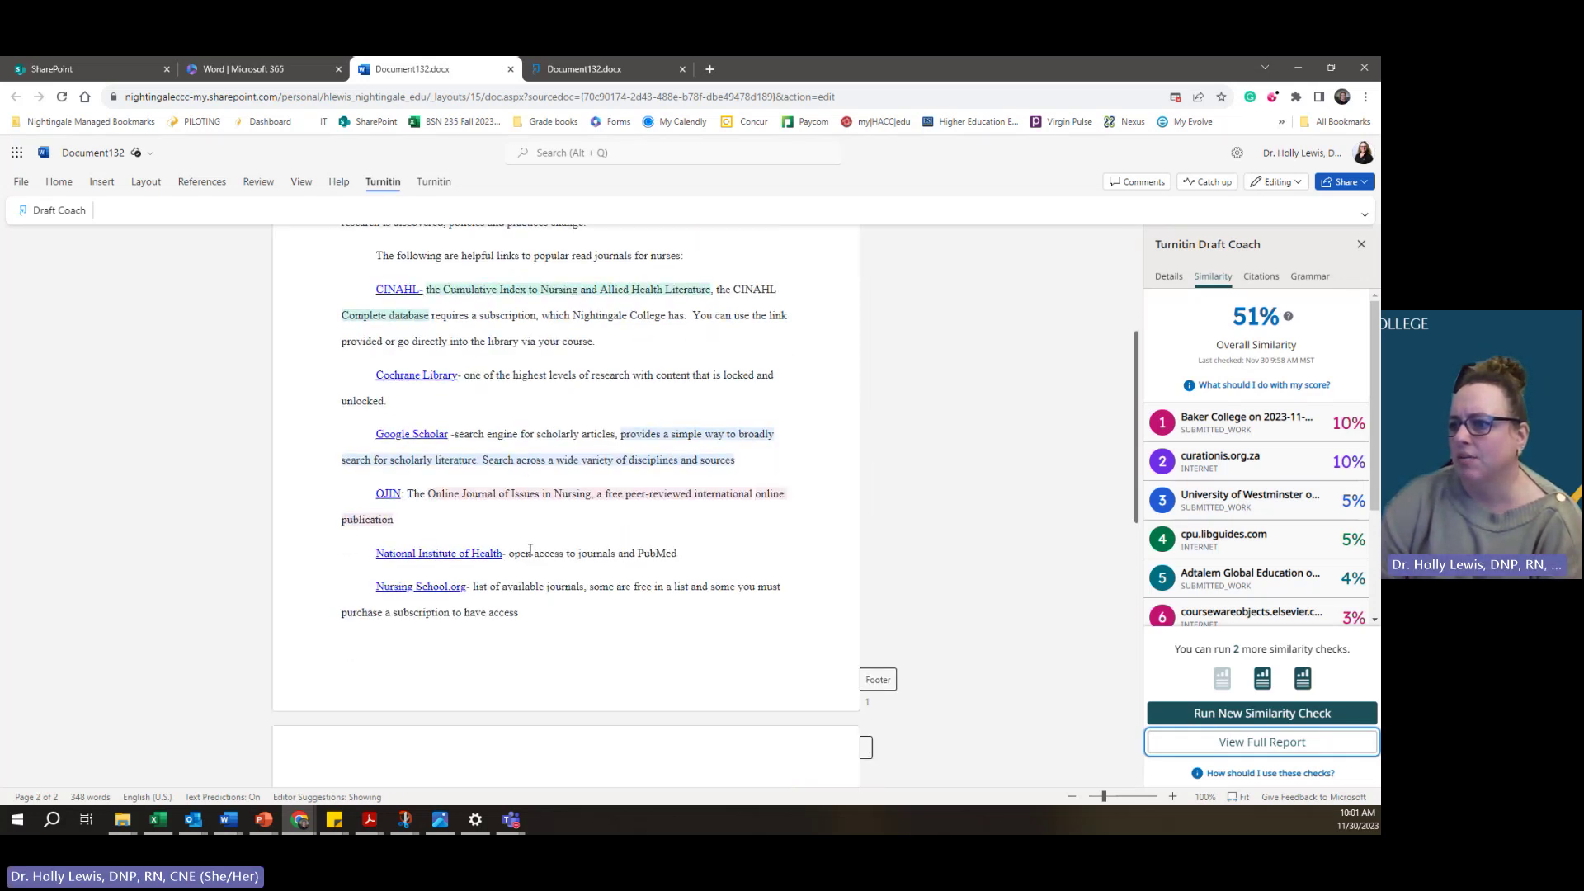
scroll(552, 587, "down", 5)
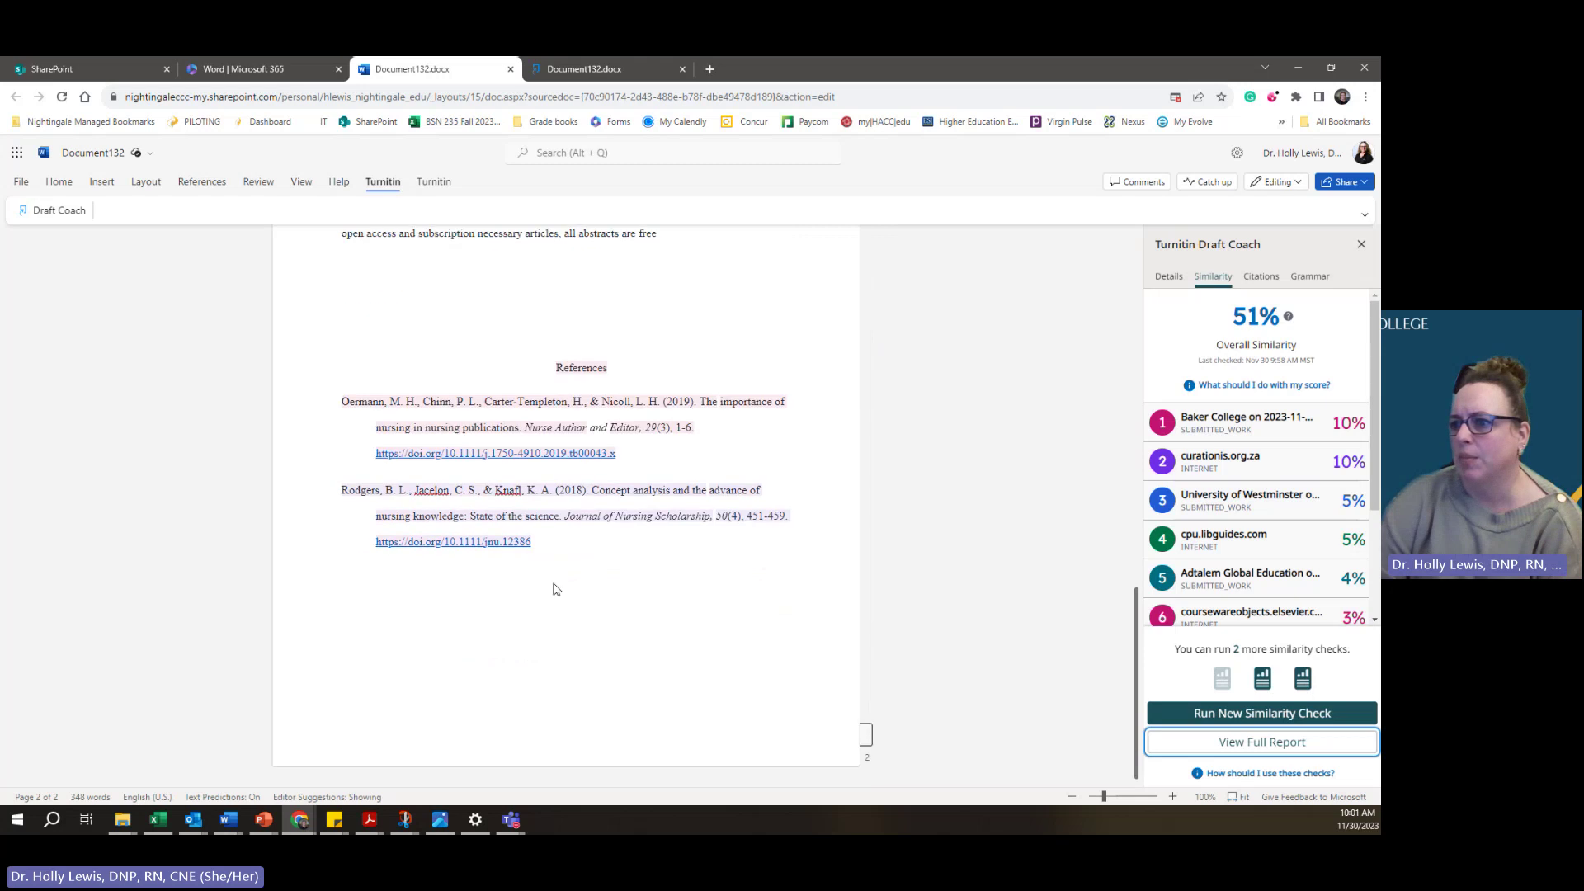
scroll(456, 531, "up", 5)
scroll(600, 551, "up", 5)
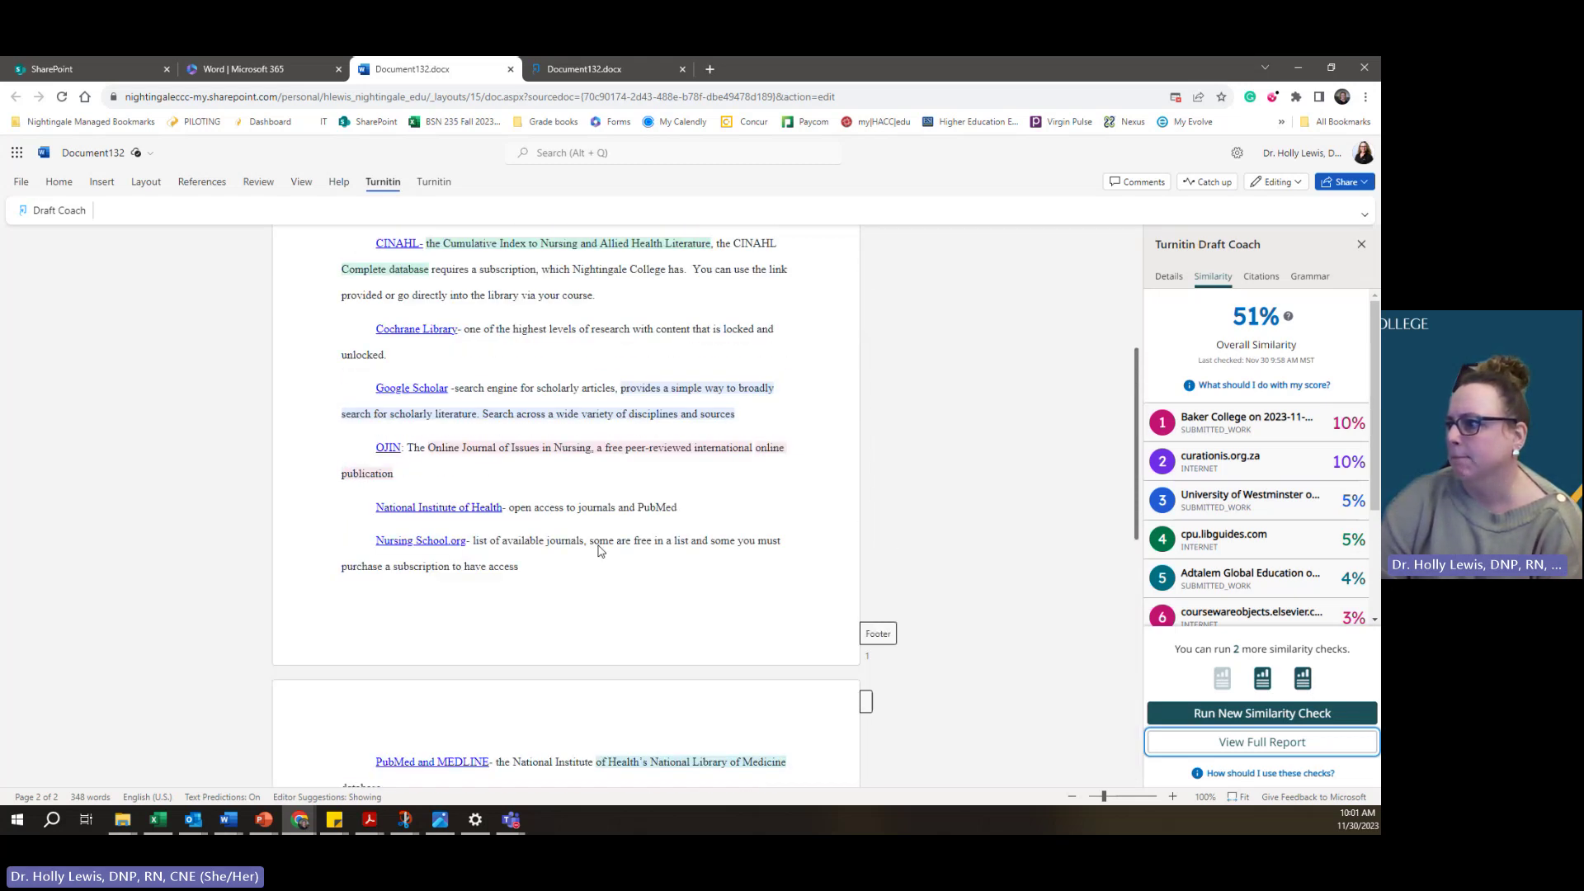
scroll(602, 548, "up", 4)
left_click(1261, 278)
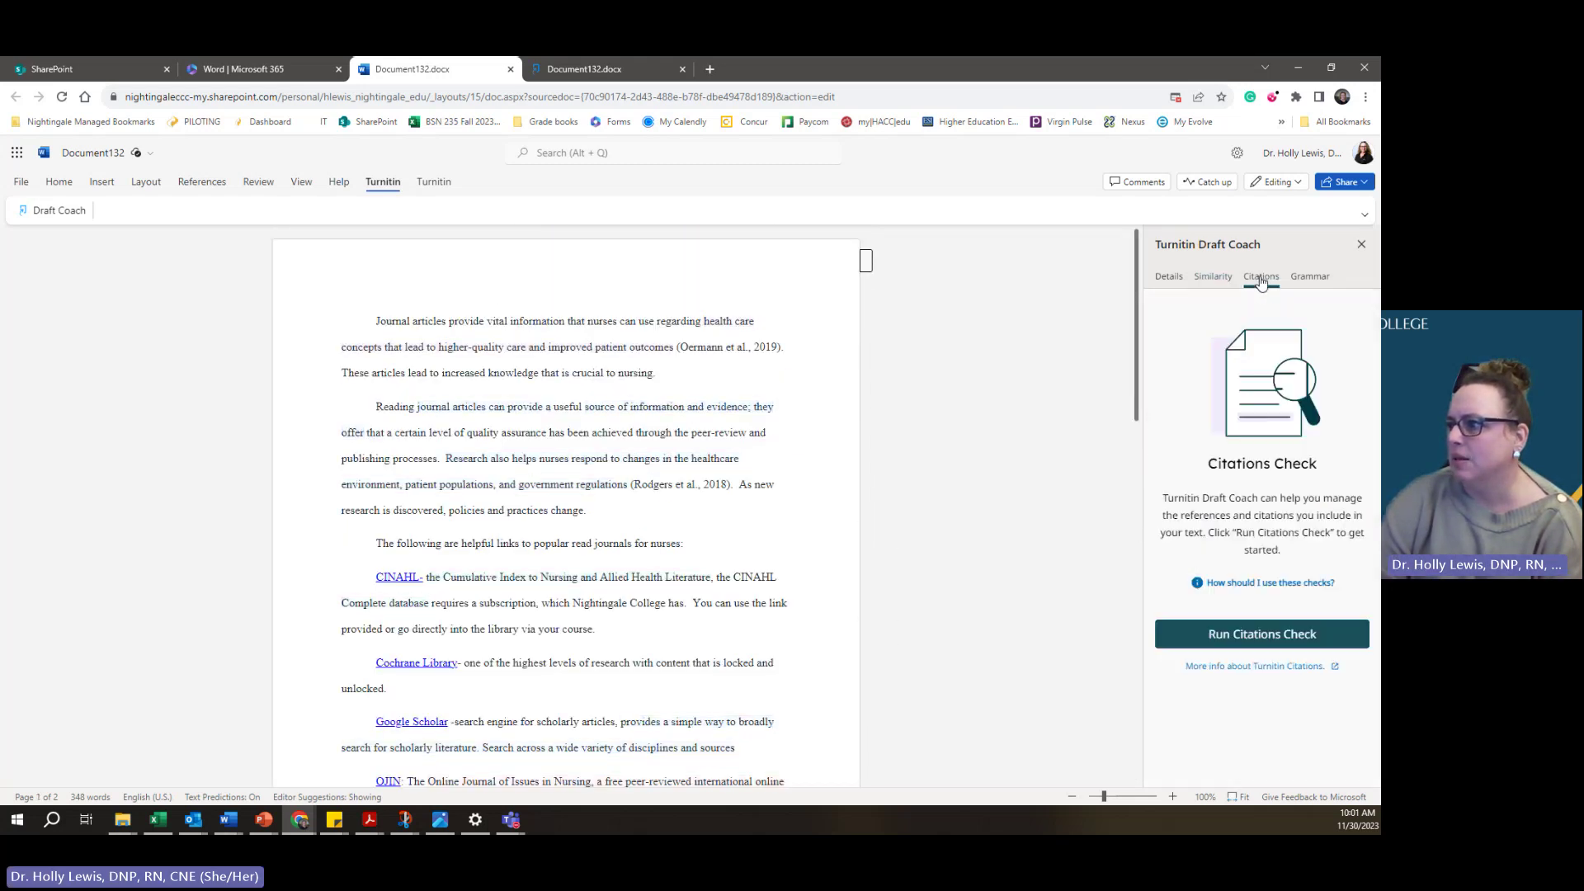
left_click(1232, 643)
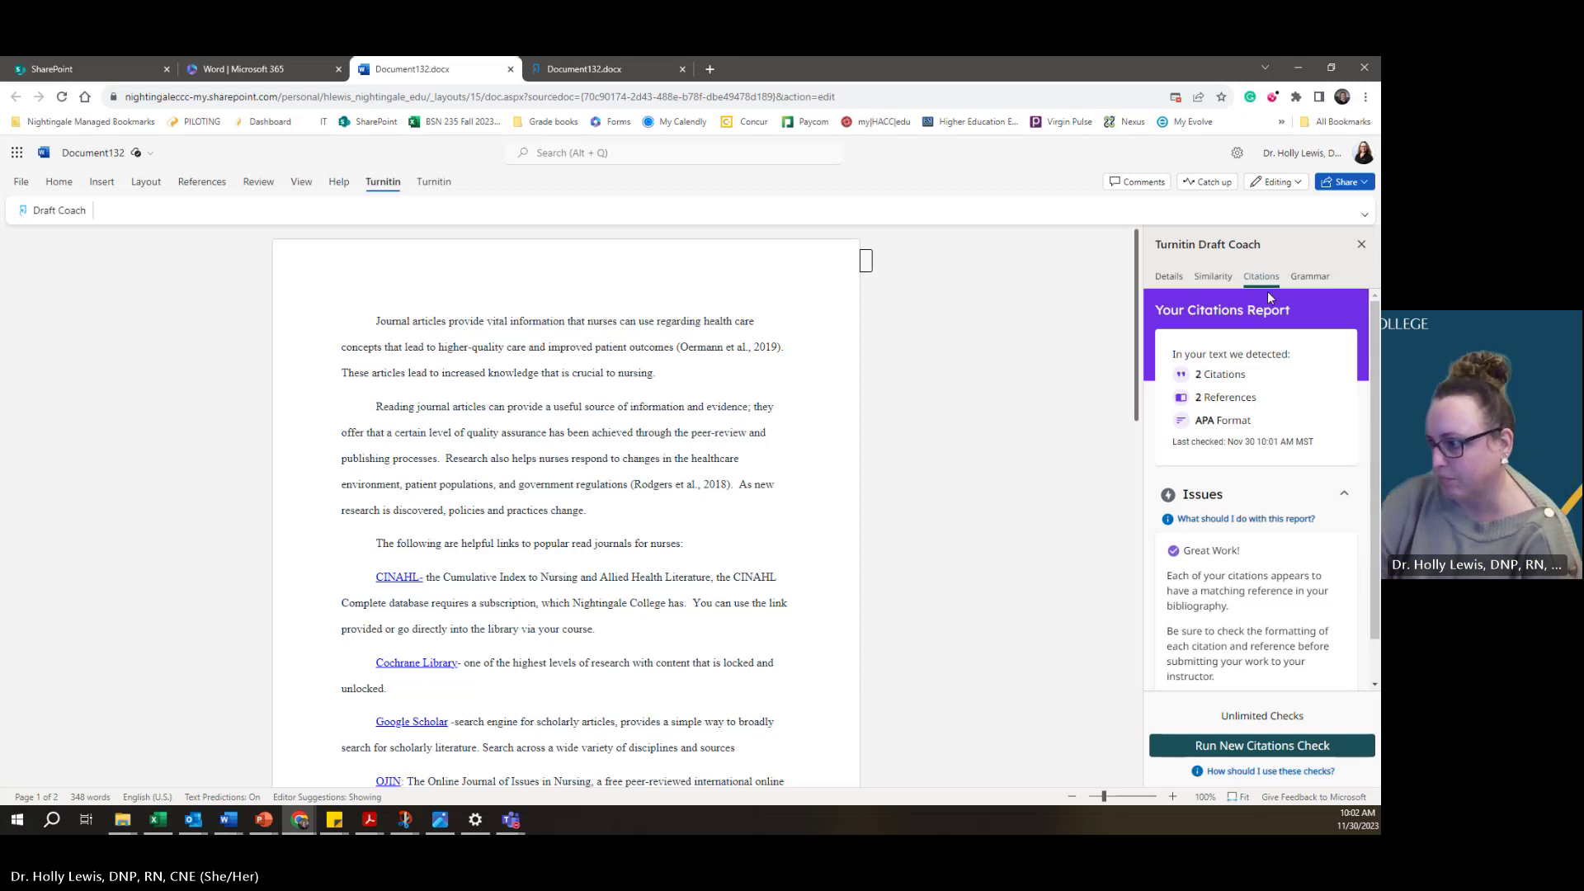
Run a Draft Coach grammar check and look over the passages it highlights from the journal list to the references
left_click(1309, 277)
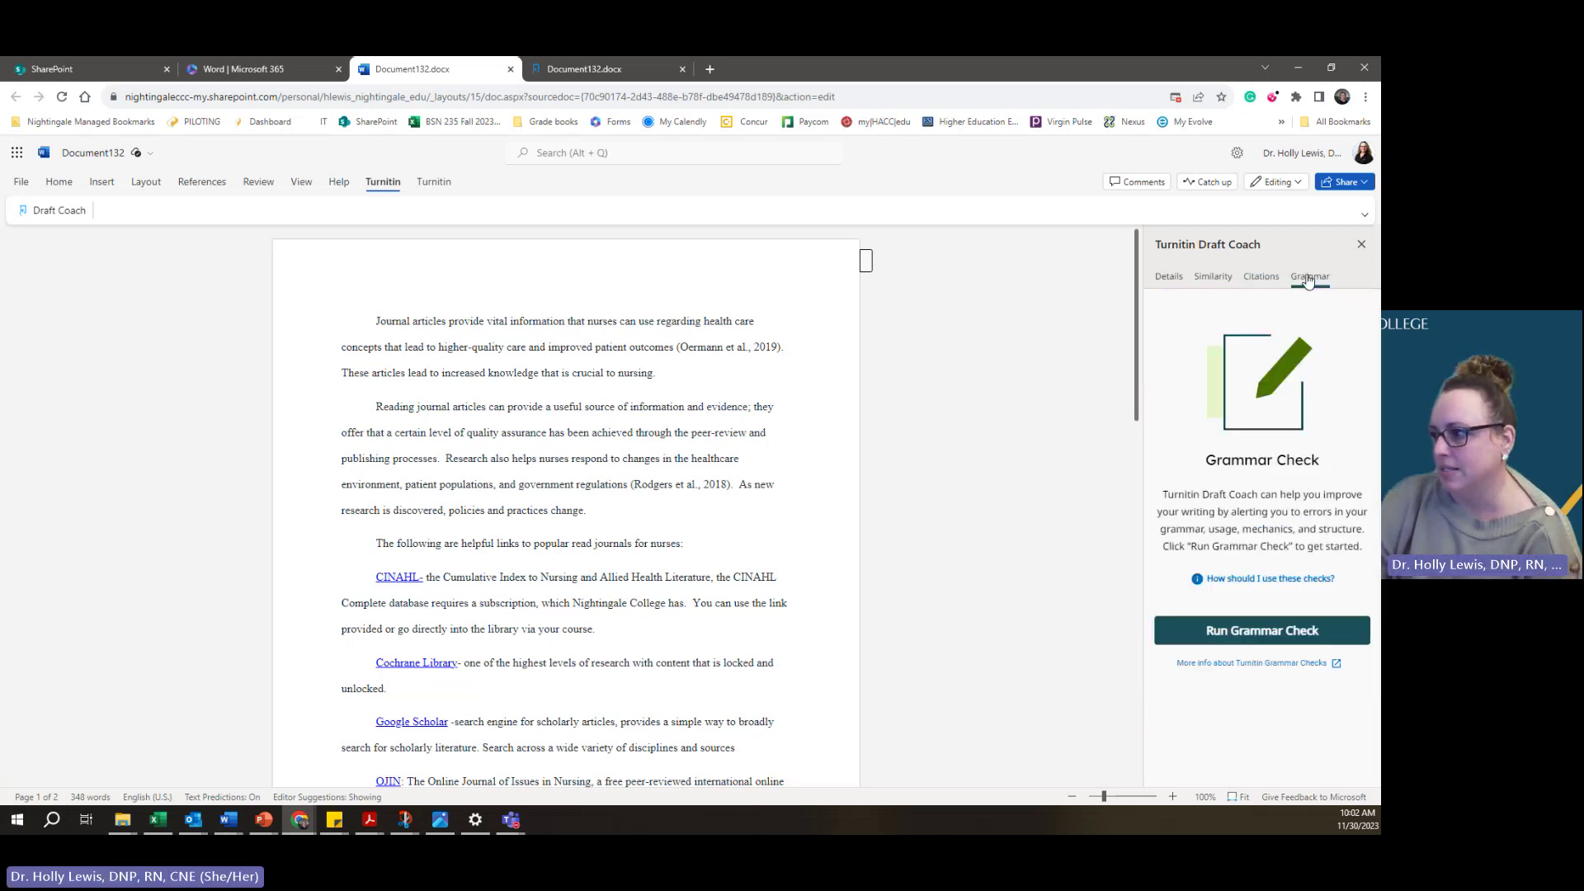
left_click(1215, 631)
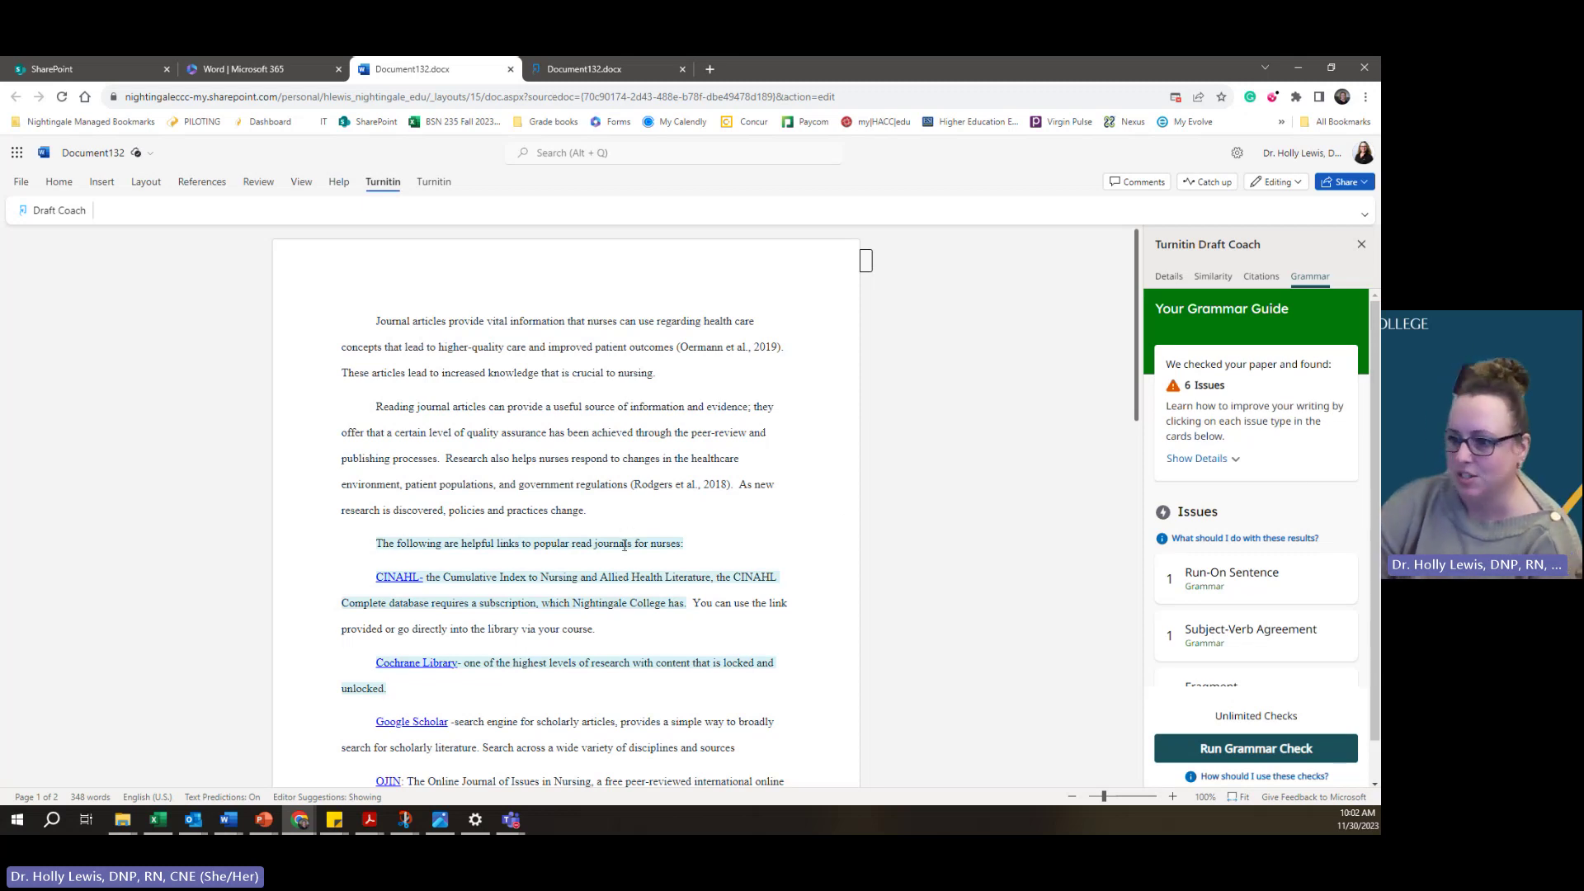
scroll(544, 583, "down", 2)
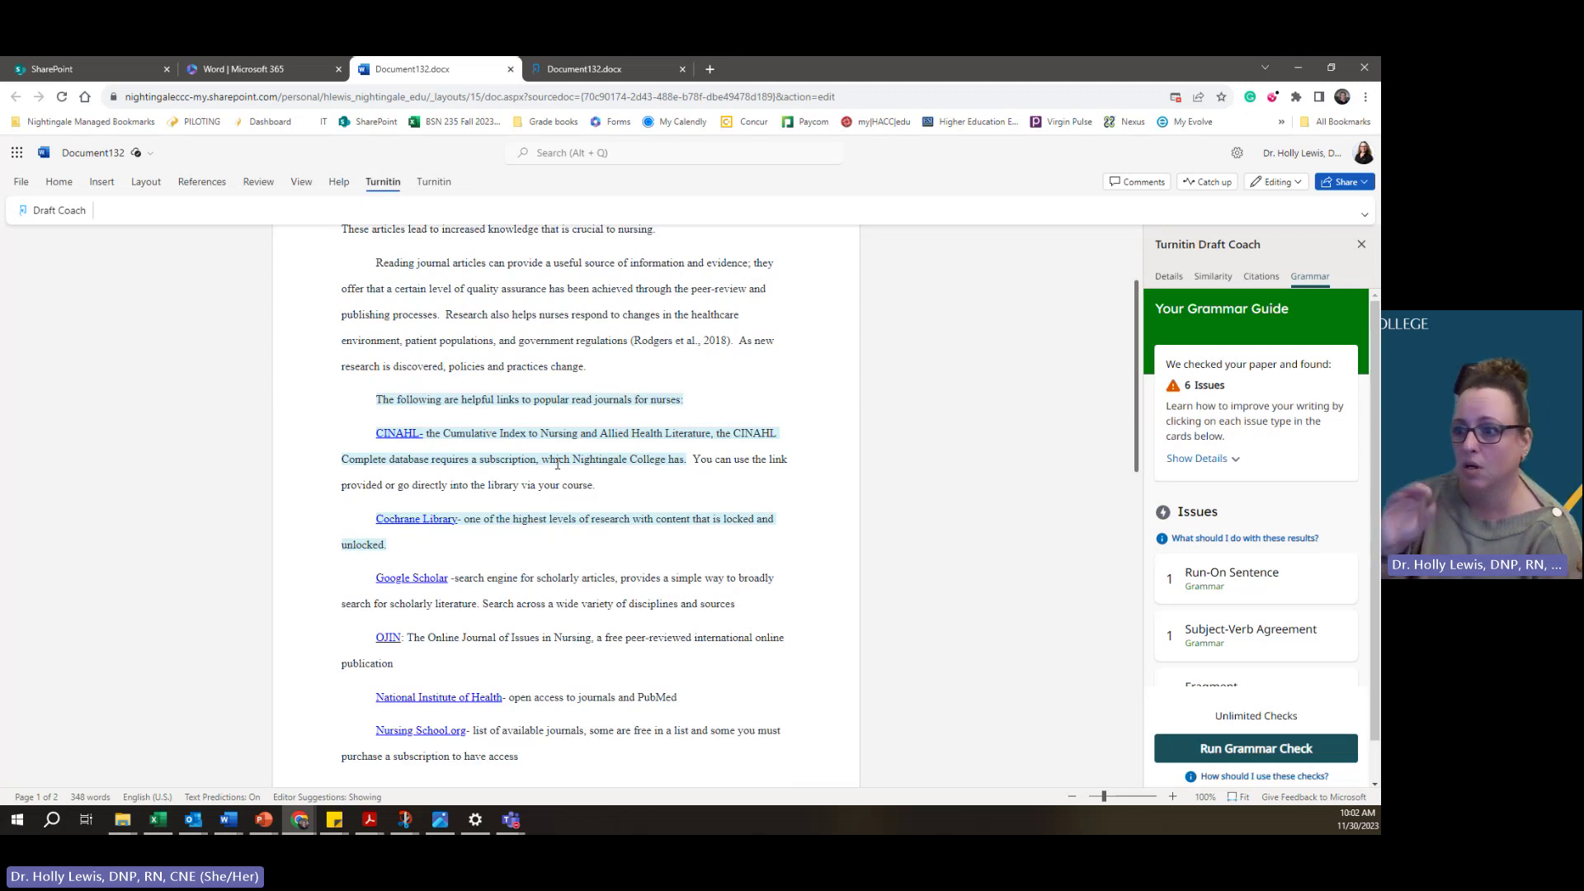
scroll(648, 536, "down", 13)
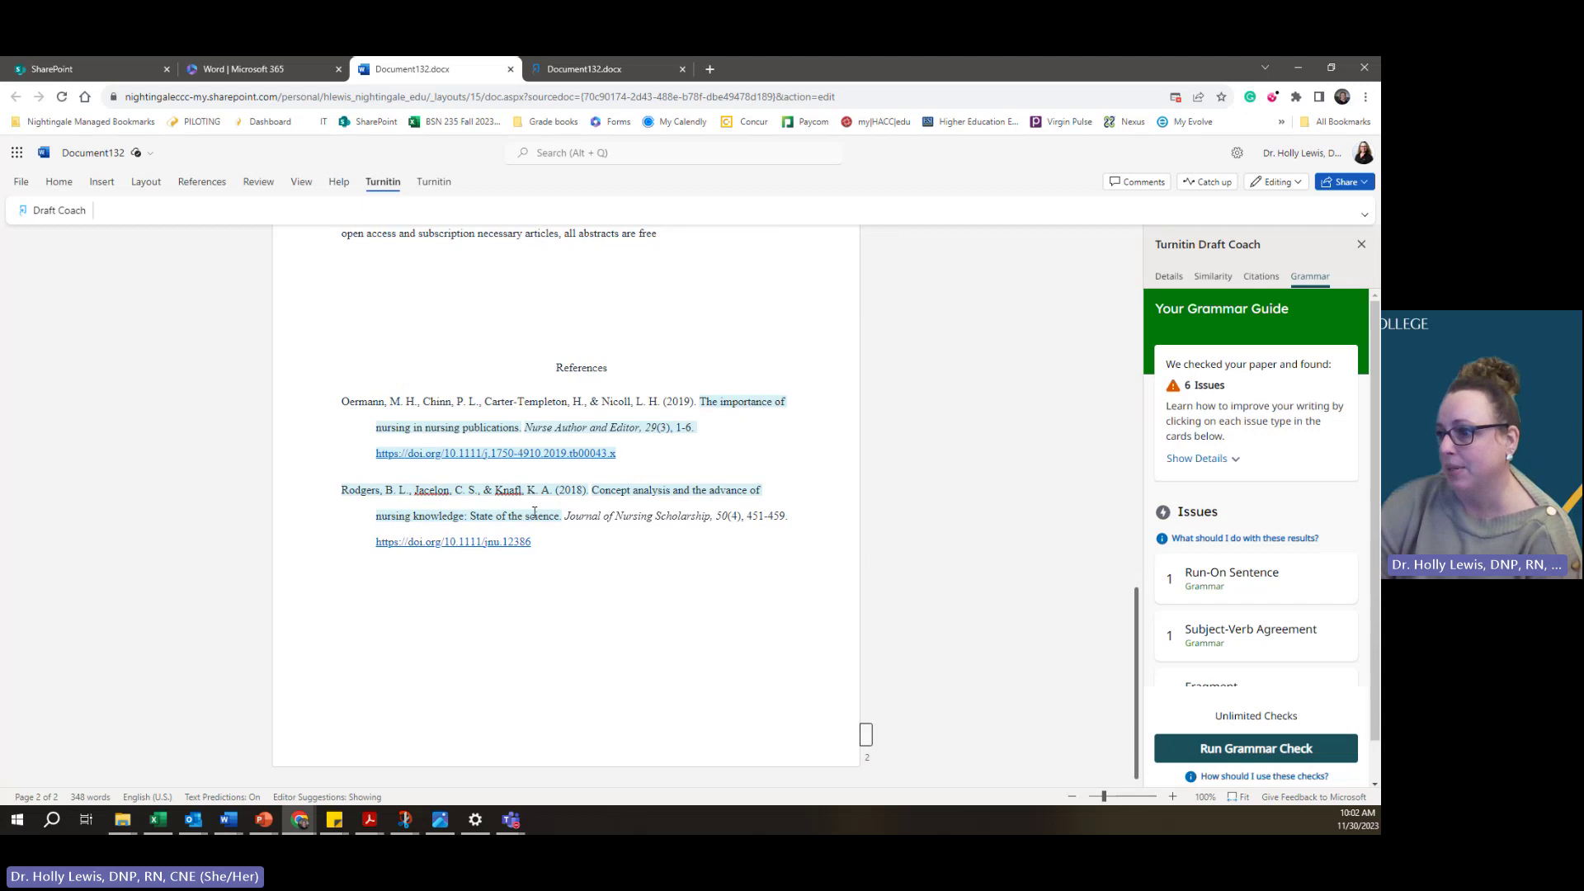
scroll(534, 513, "up", 12)
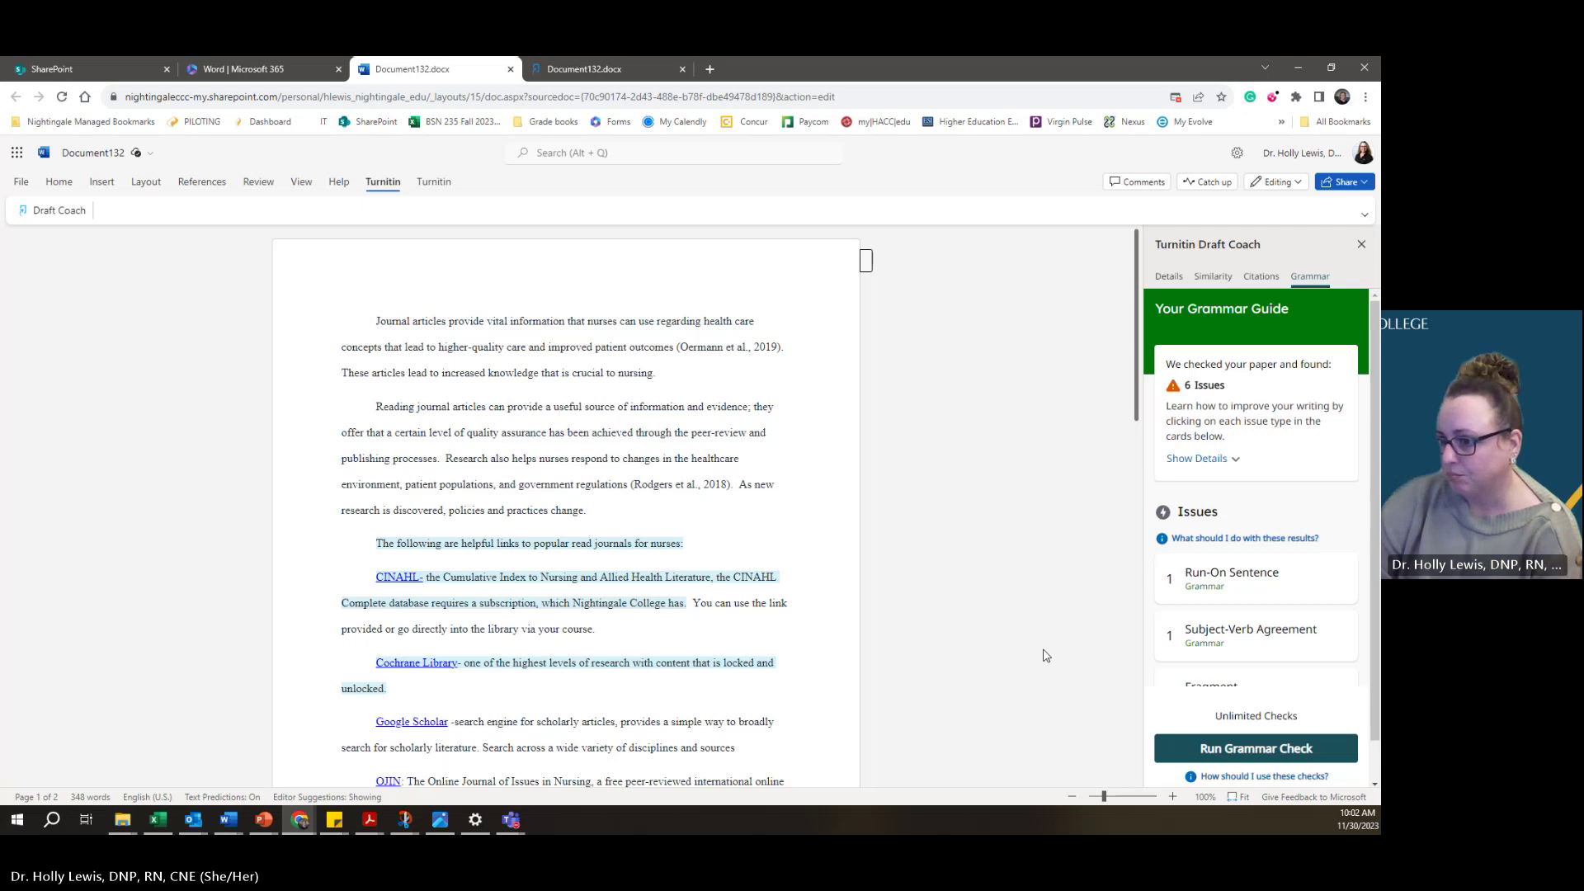
Open the Fragment issue in the grammar results and go through each flagged fragment and its explanation
scroll(1203, 643, "down", 1)
left_click(1203, 650)
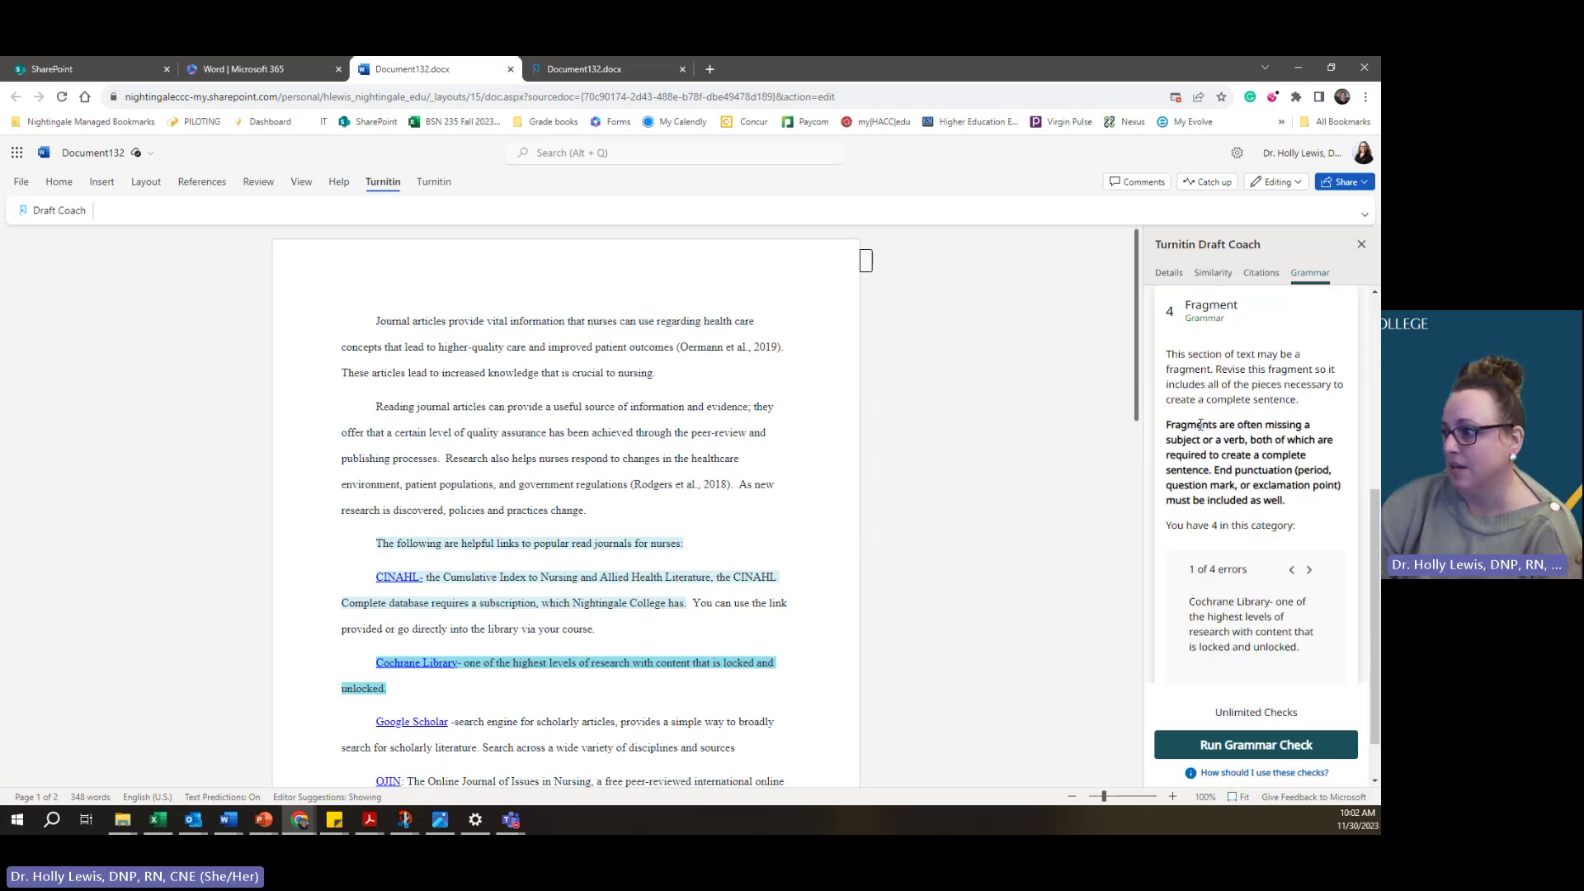
left_click(1309, 570)
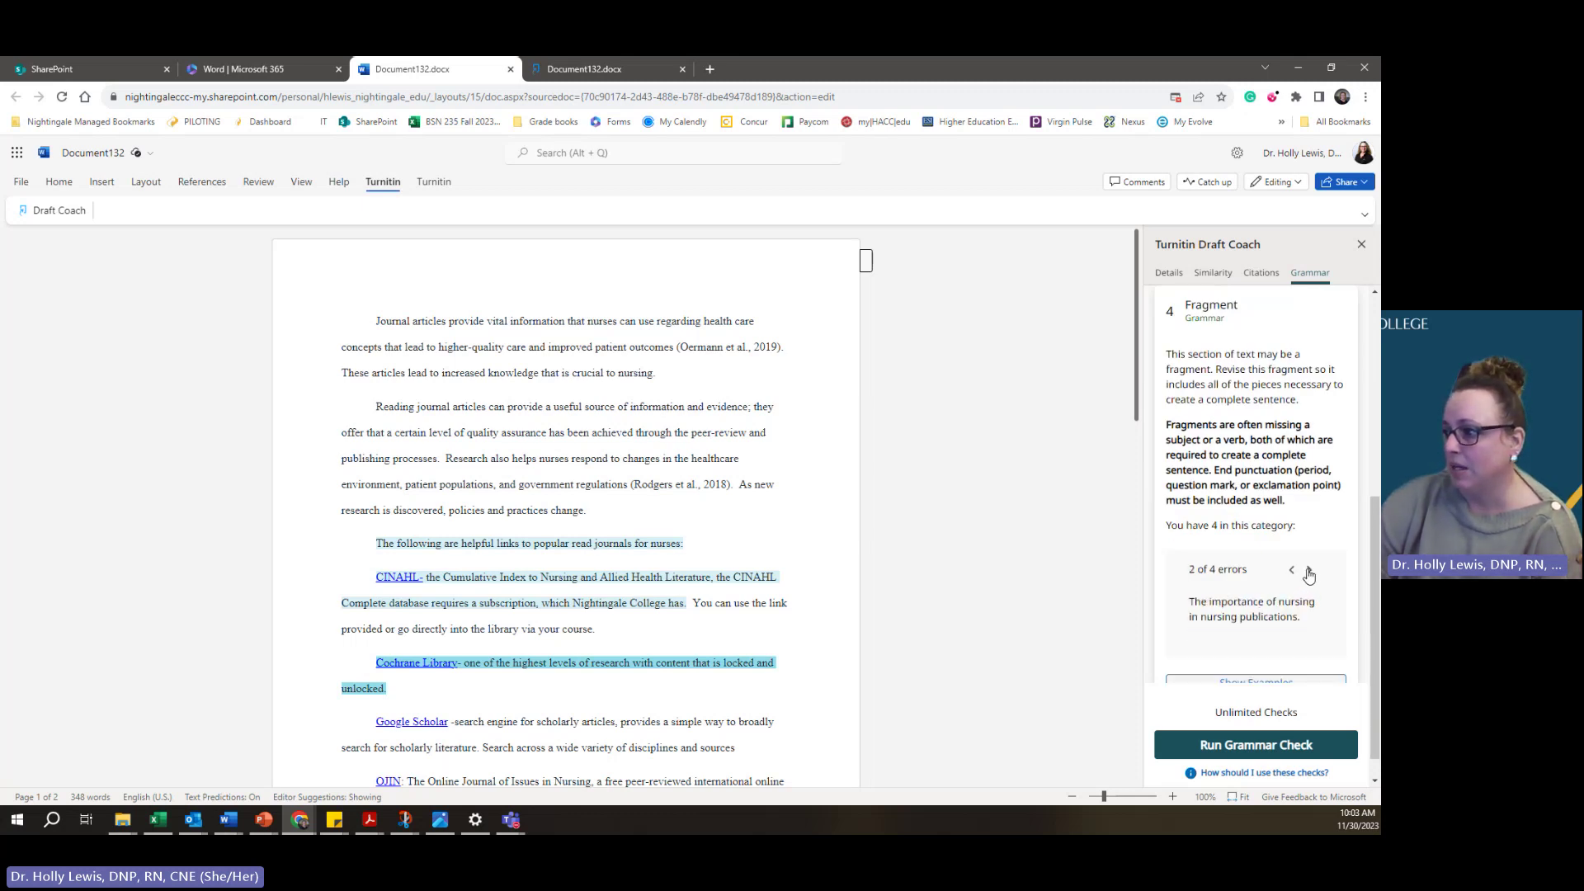
left_click(1310, 540)
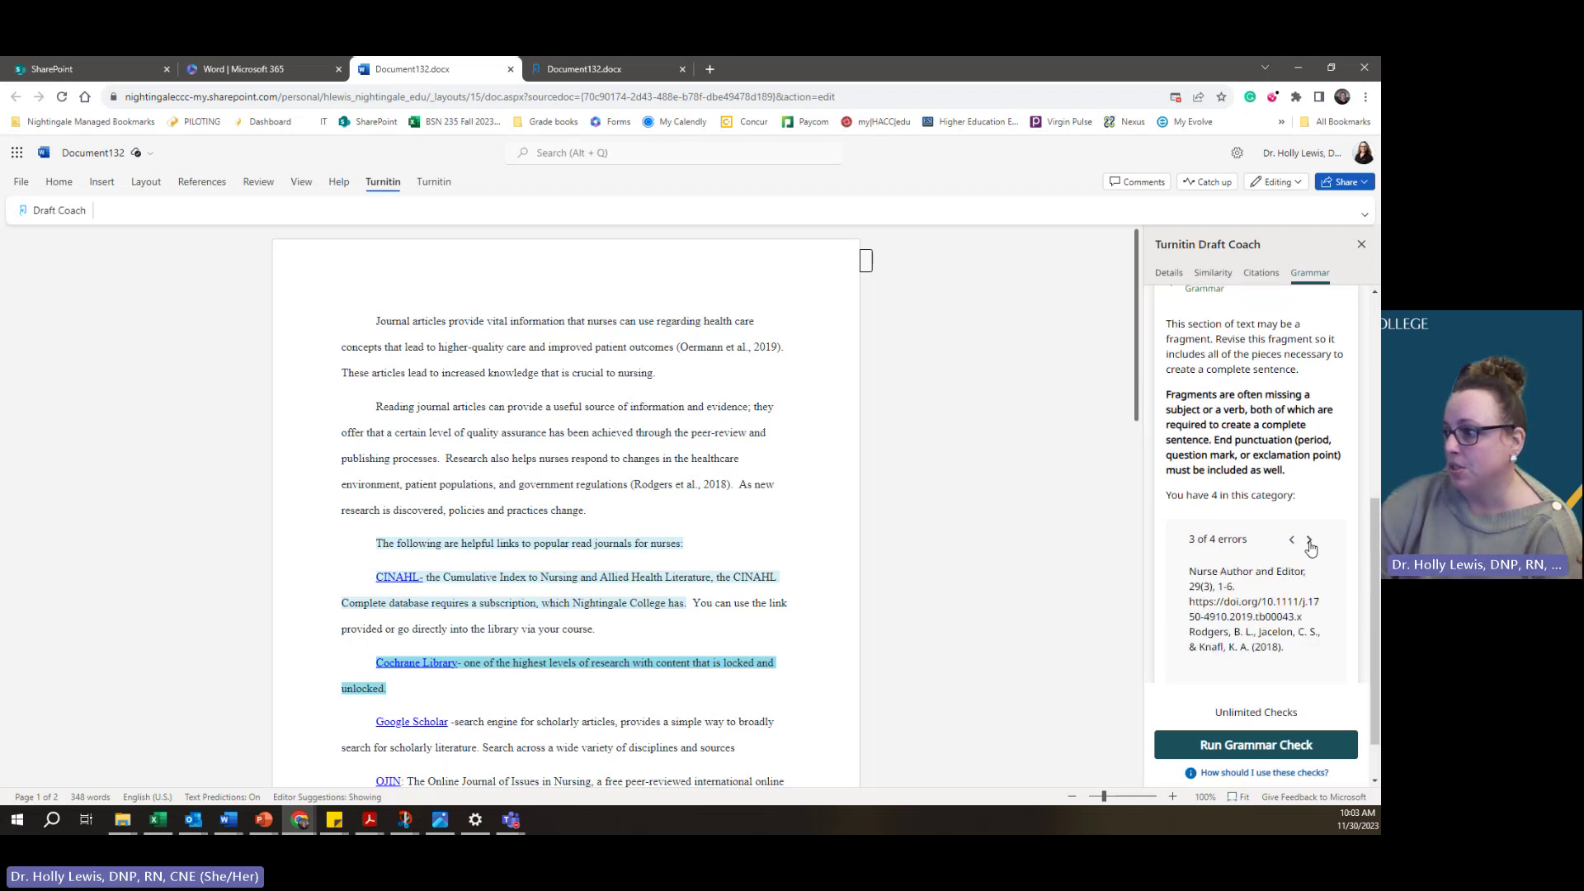
left_click(1307, 541)
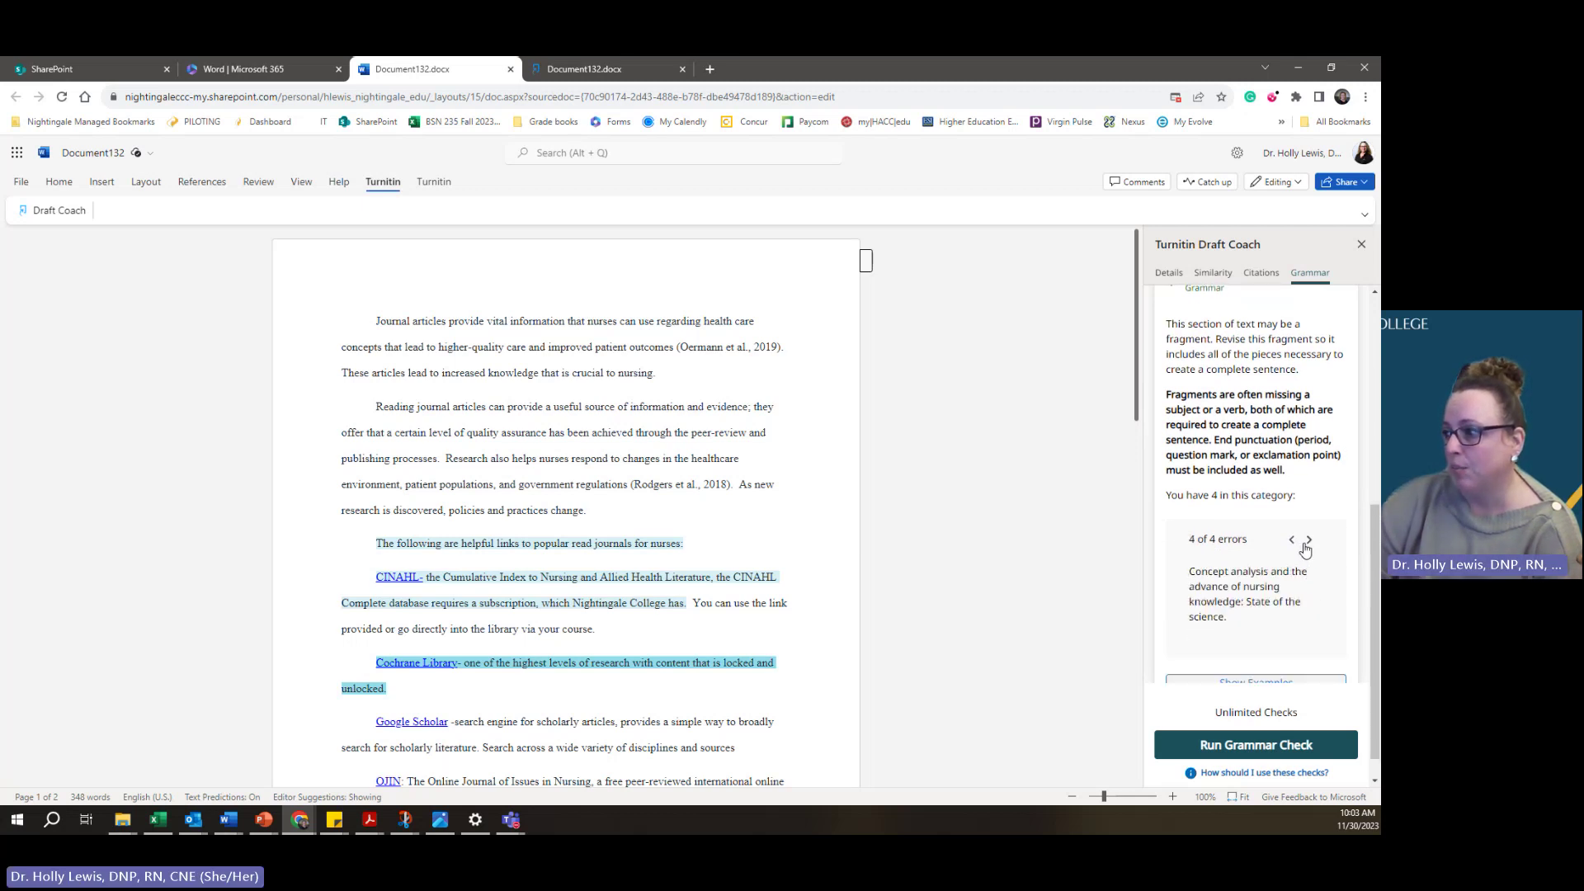
left_click(1307, 541)
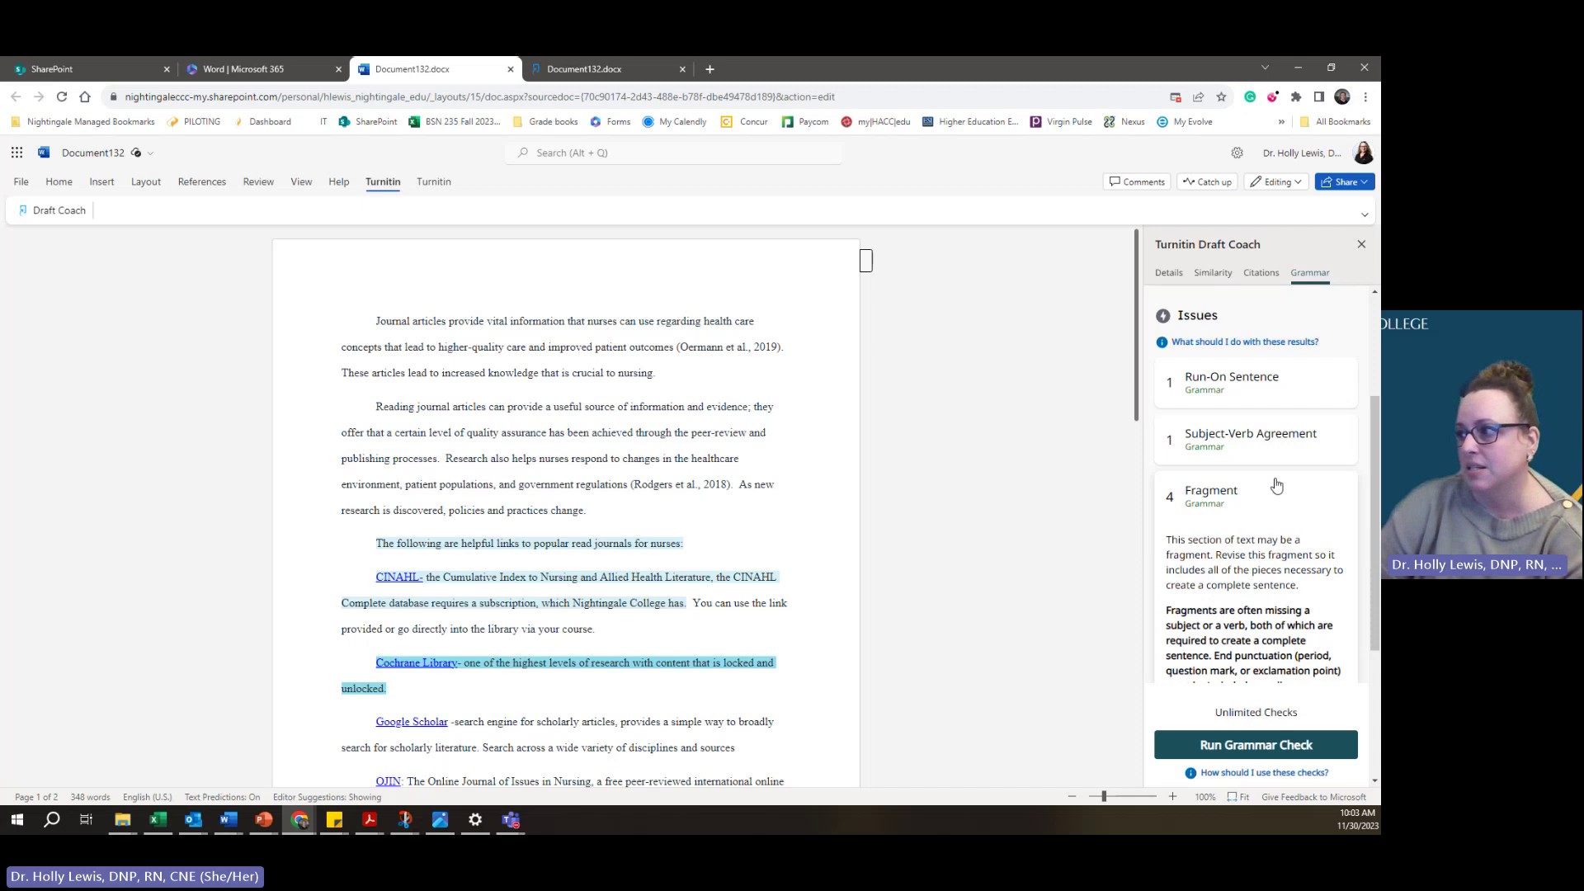
scroll(1275, 584, "down", 3)
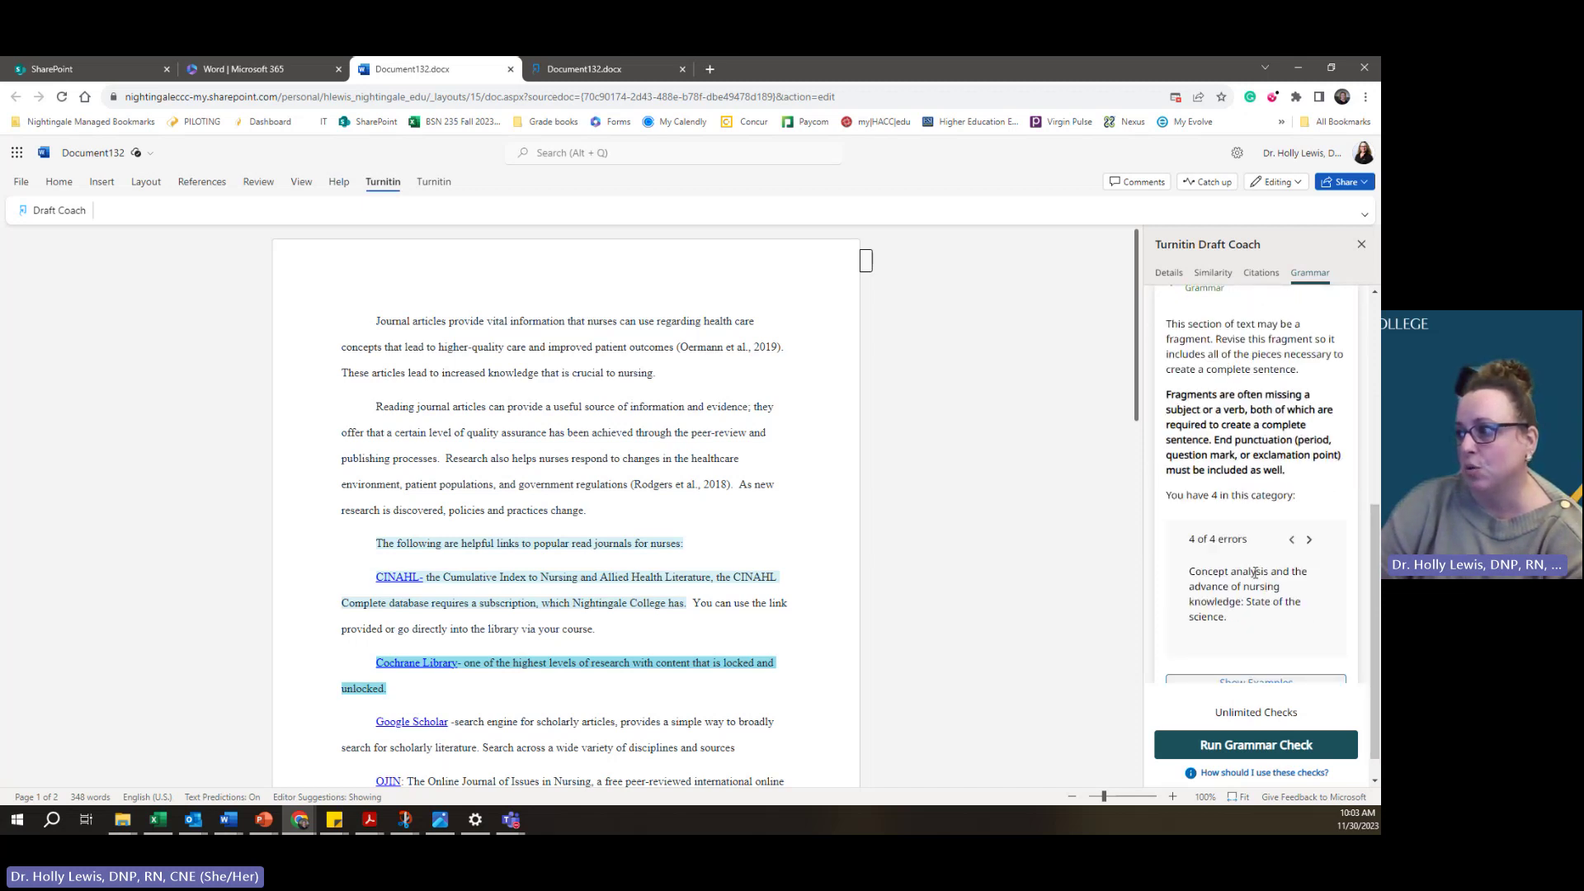
scroll(1254, 570, "up", 4)
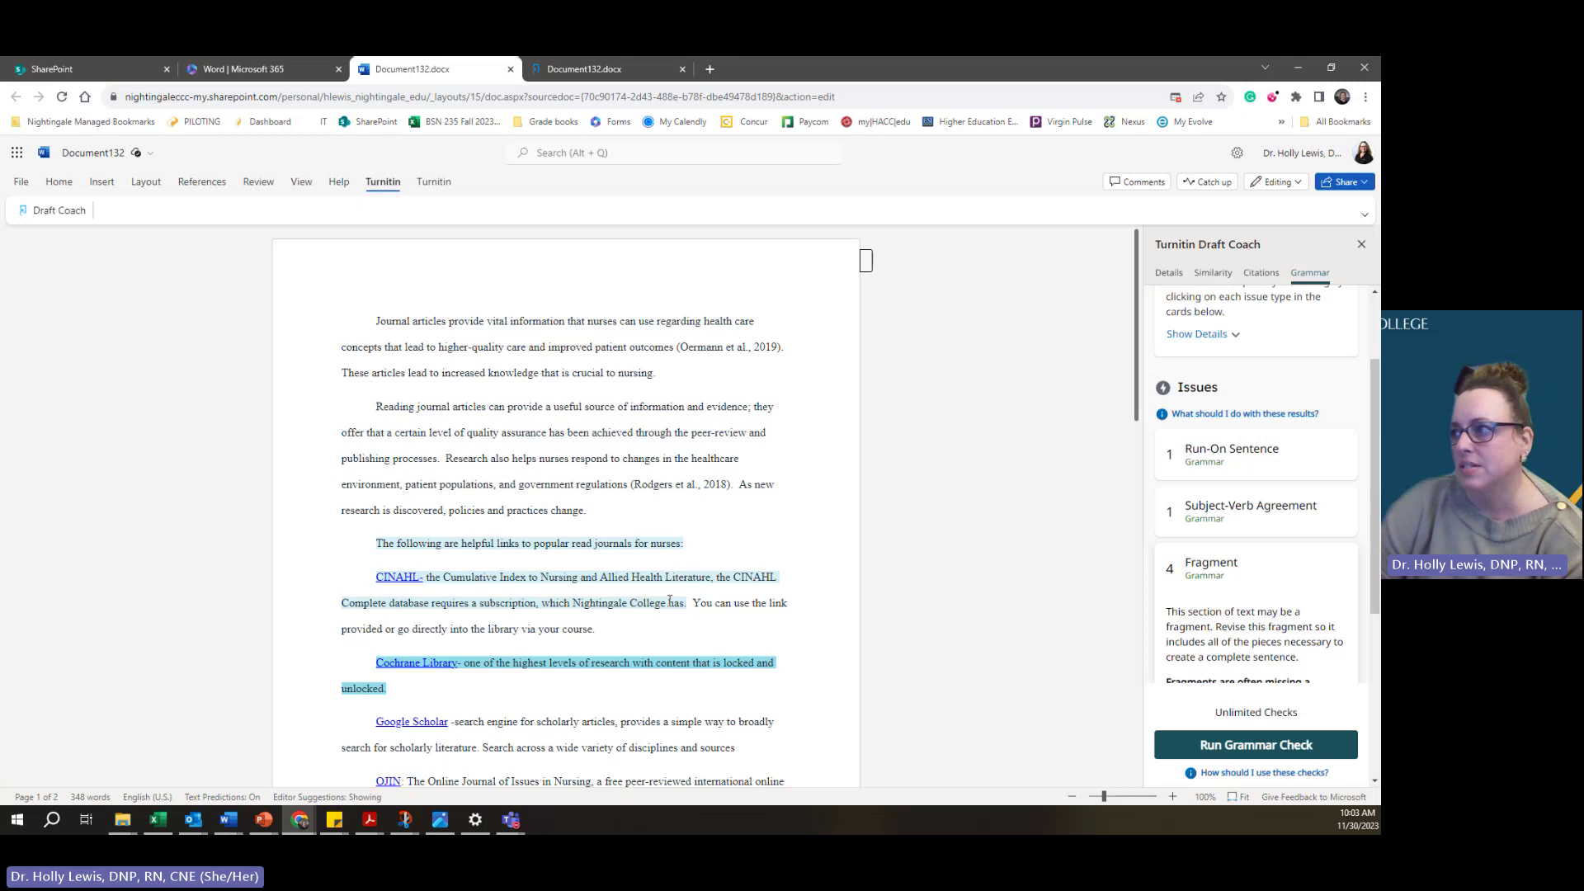
scroll(660, 607, "down", 3)
scroll(660, 606, "up", 3)
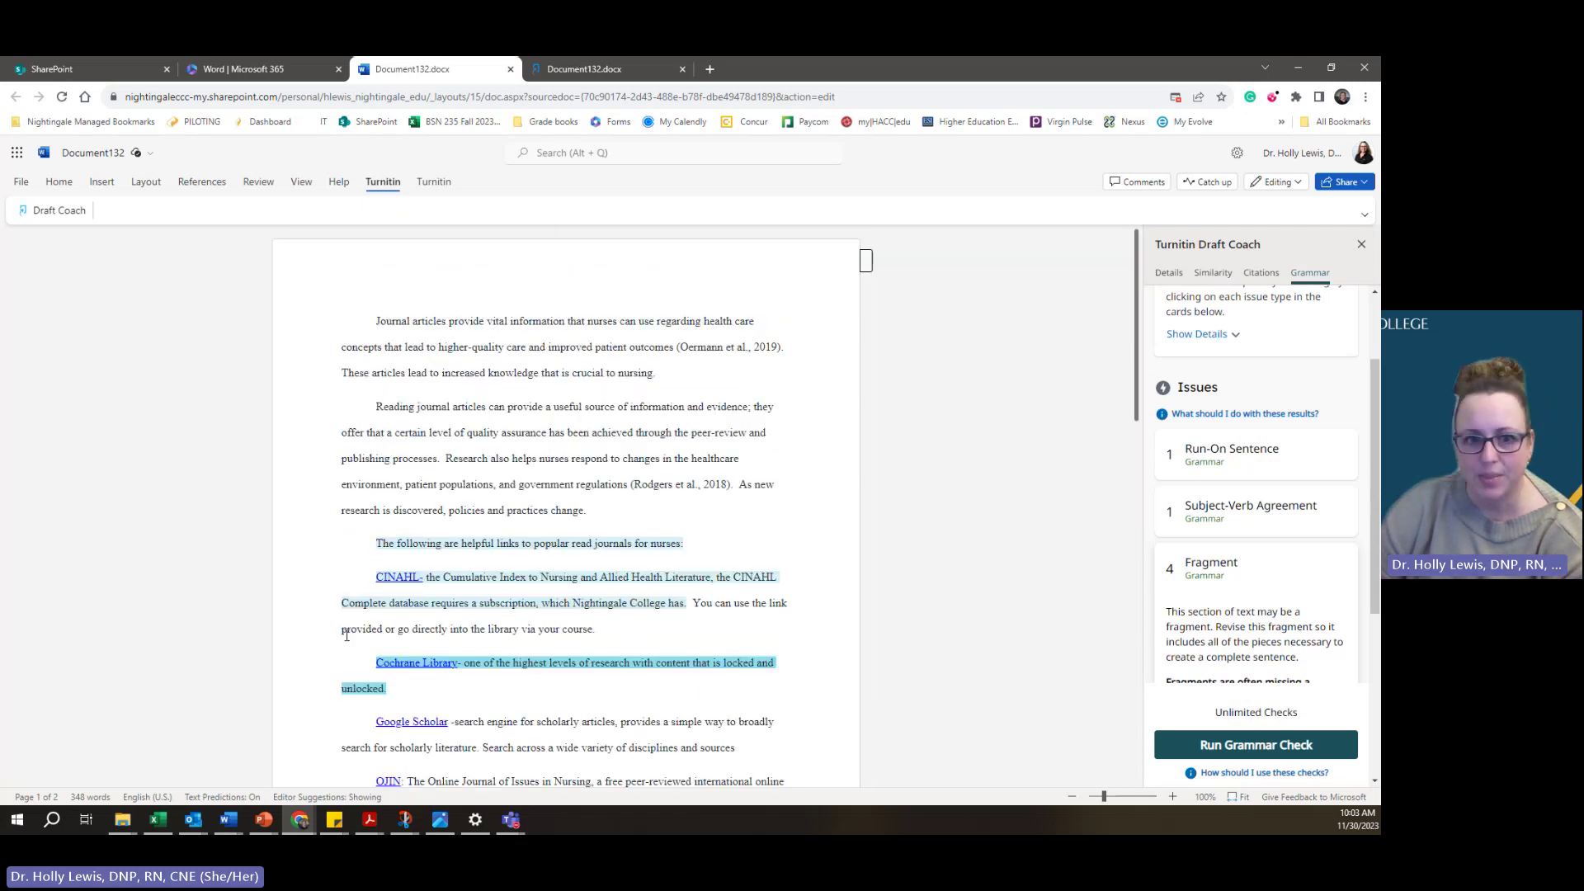